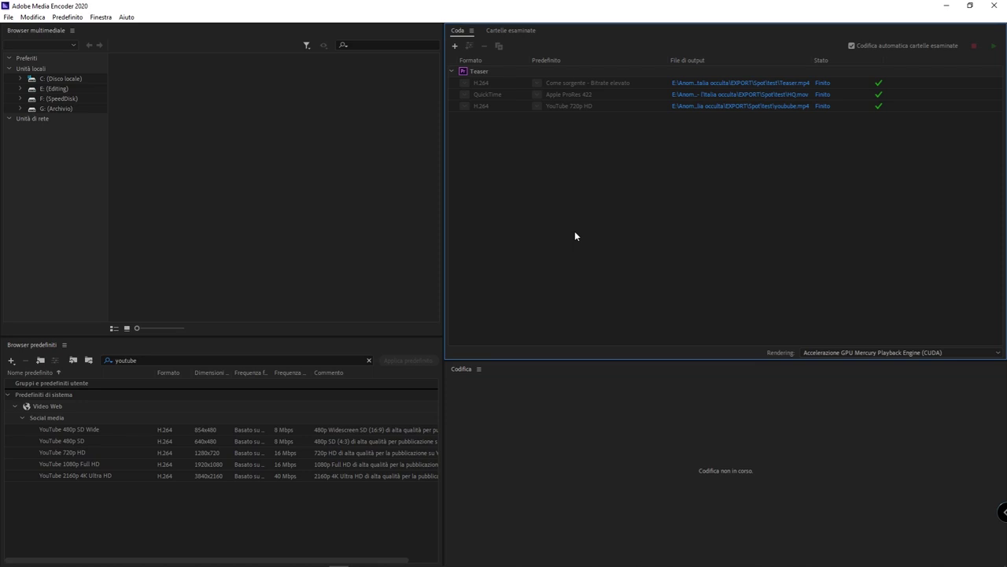
# Step: Select the three finished Teaser jobs, delete them, and confirm with Sì
pyautogui.moveTo(641, 183); pyautogui.dragTo(535, 65)
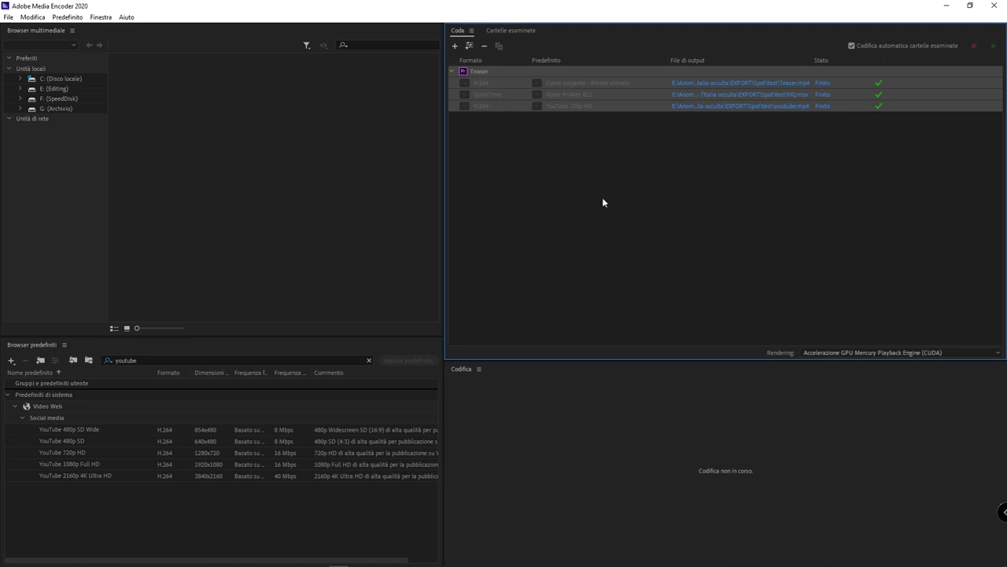
pyautogui.press('Delete')
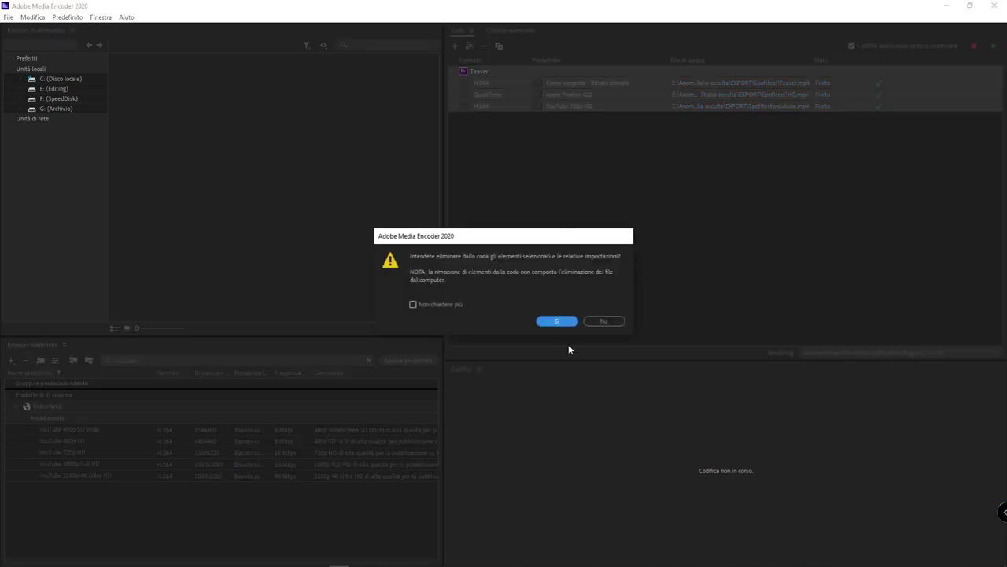
pyautogui.click(558, 321)
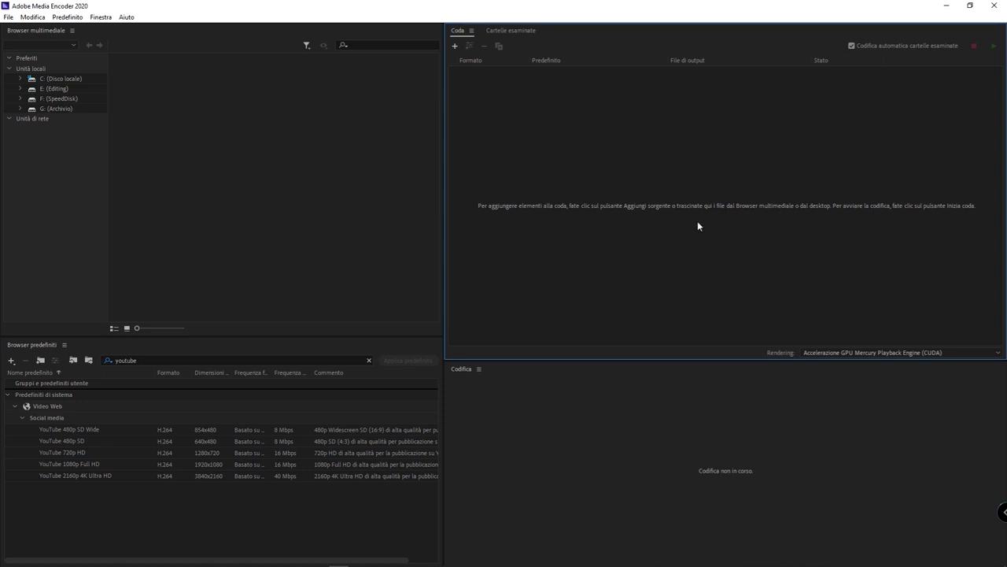
pyautogui.doubleClick(675, 217)
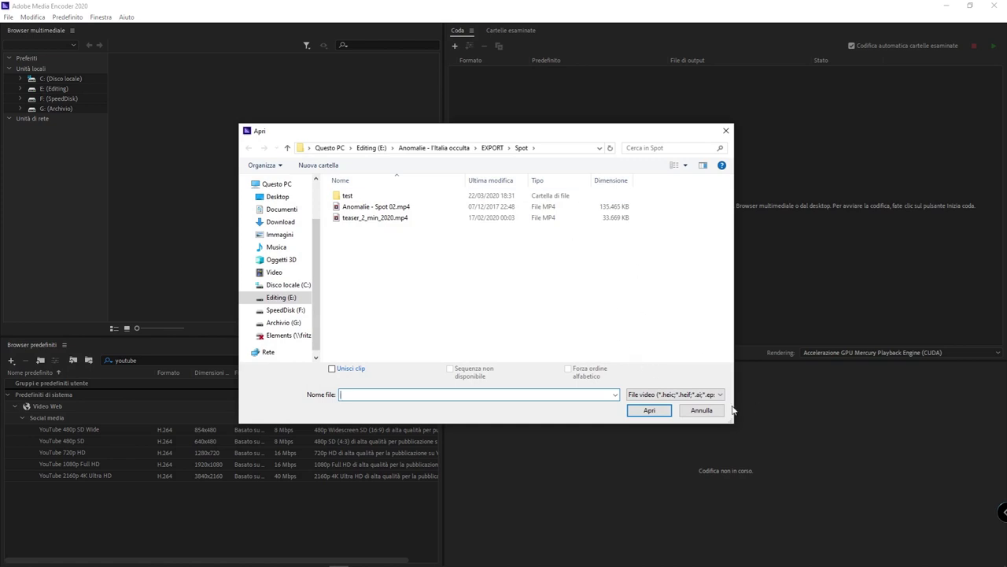
pyautogui.click(702, 410)
pyautogui.click(145, 117)
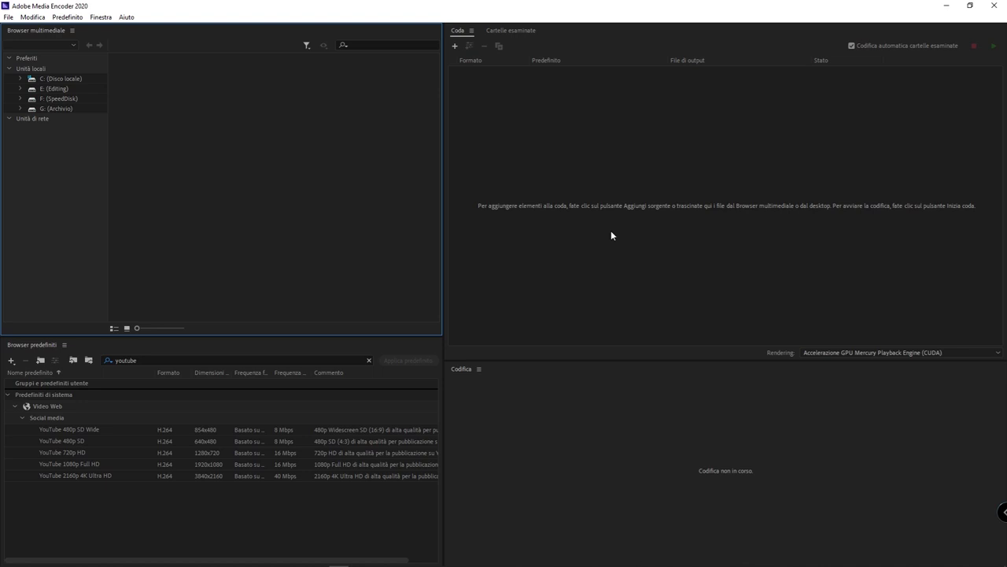
pyautogui.click(8, 17)
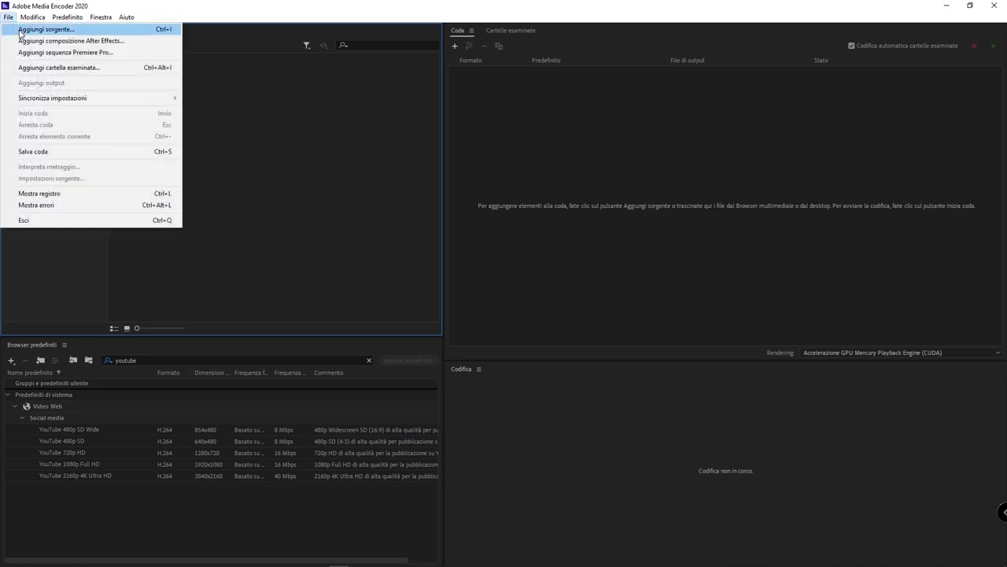
pyautogui.click(20, 29)
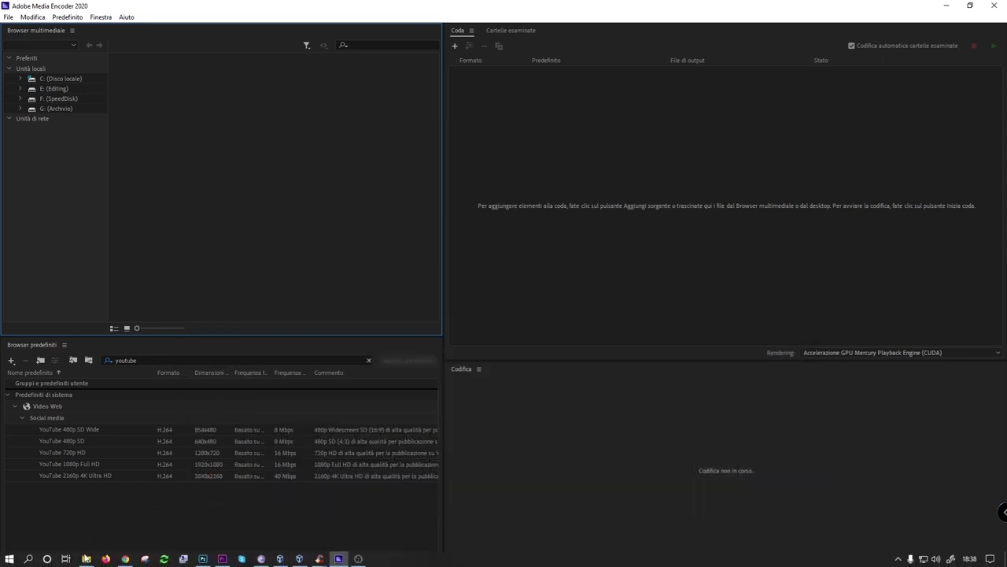
# Step: Drag HQ.mov from the test folder into the Coda panel, queuing it as an H.264 job
pyautogui.click(87, 558)
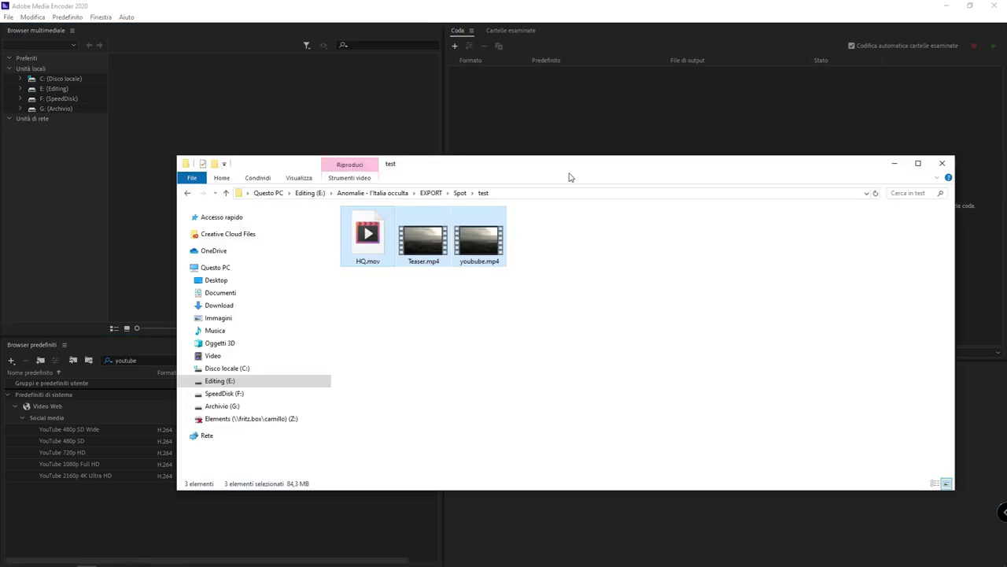
pyautogui.moveTo(569, 167); pyautogui.dragTo(726, 278)
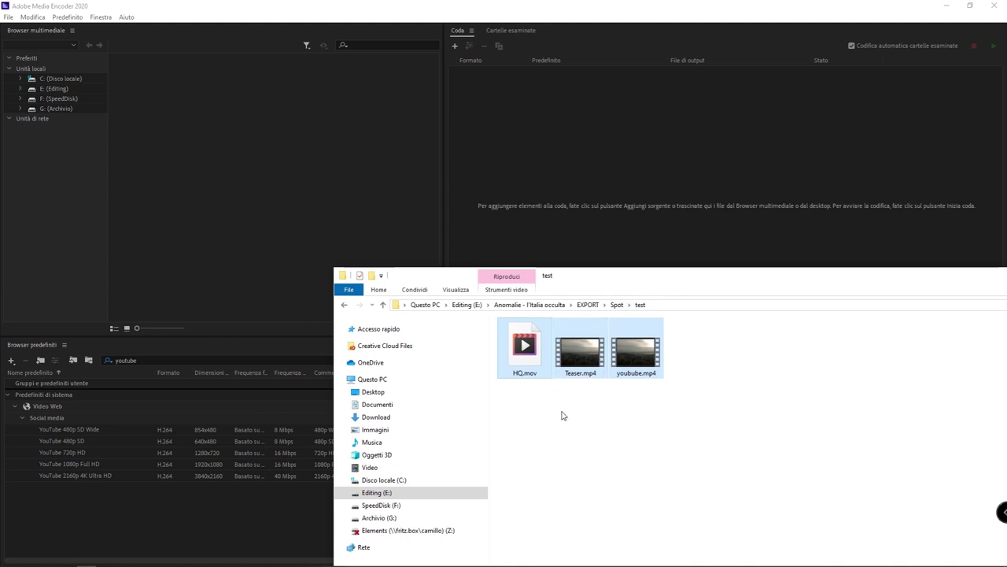
pyautogui.click(524, 347)
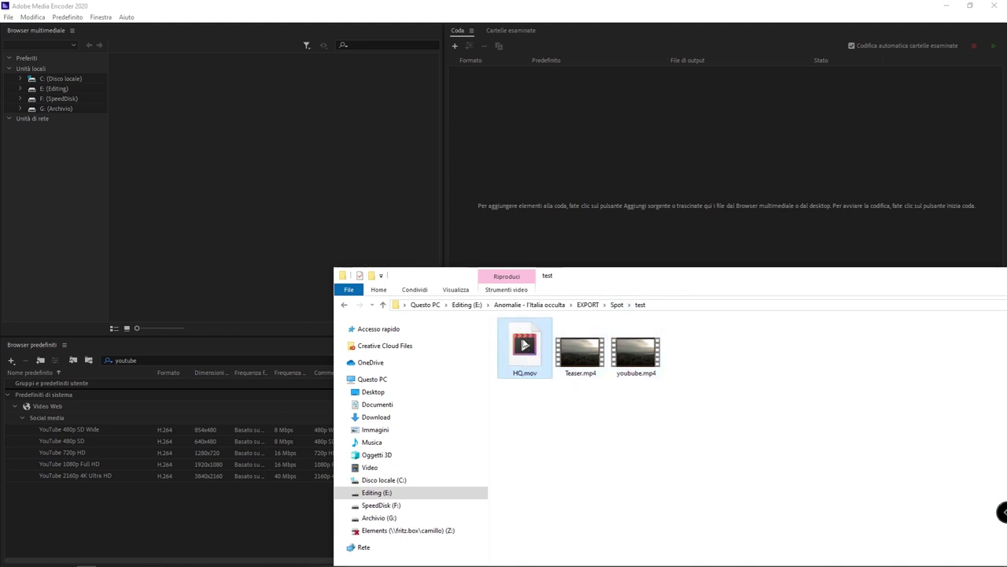
pyautogui.moveTo(525, 344); pyautogui.dragTo(627, 191)
pyautogui.click(627, 191)
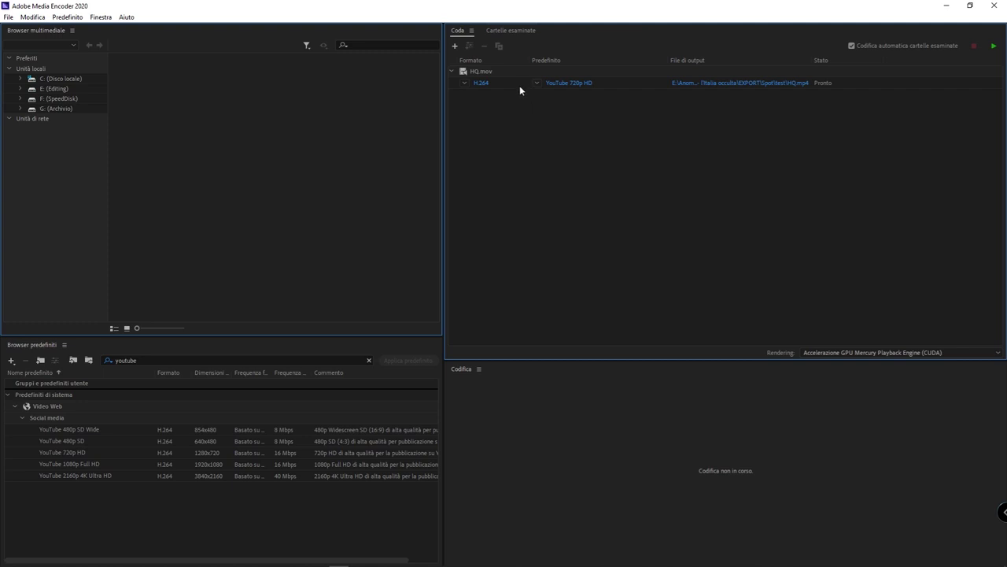
# Step: Keep H.264, apply the Come sorgente - Bitrate elevato preset, and open HQ.mov's export settings
pyautogui.click(465, 83)
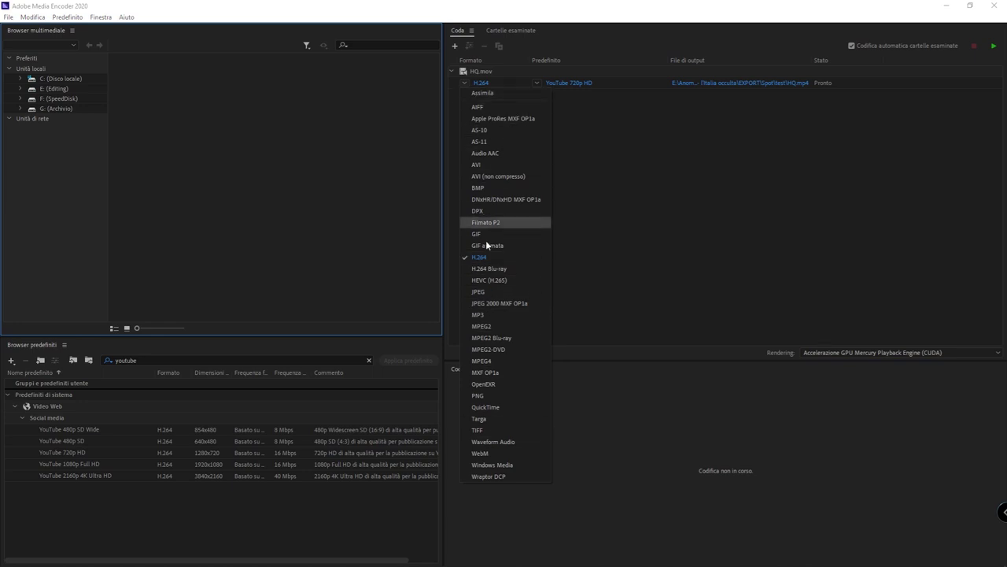
pyautogui.click(508, 257)
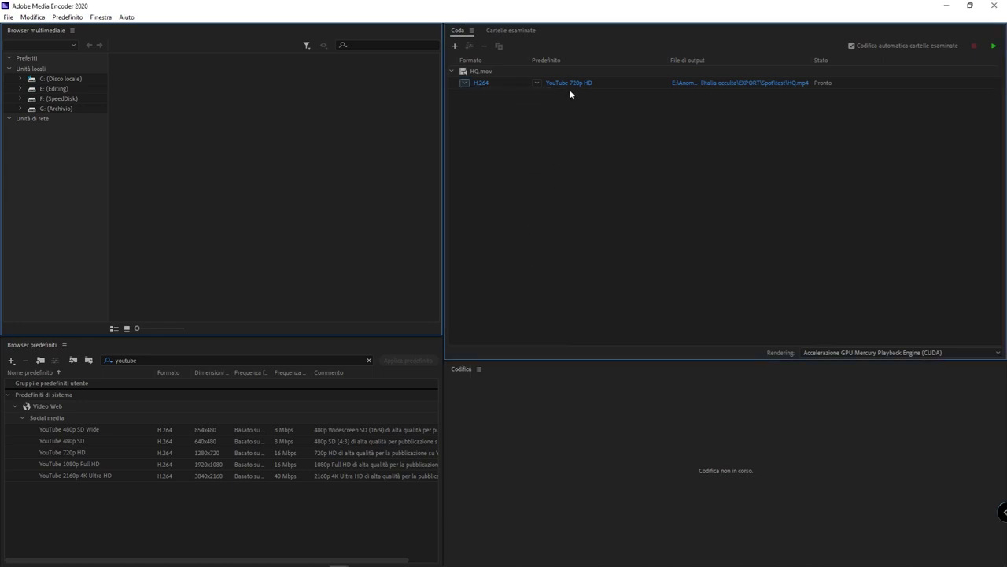
pyautogui.click(537, 83)
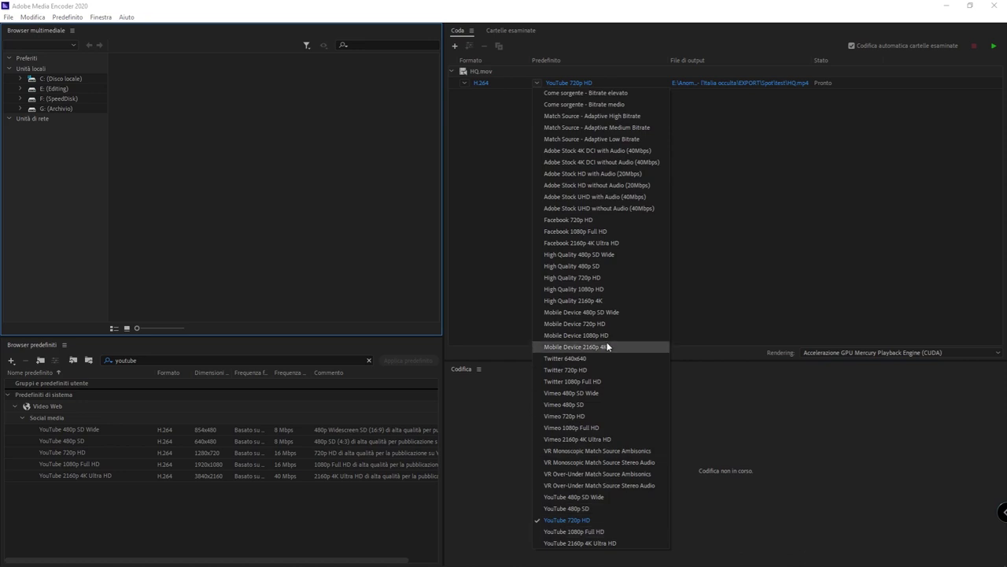
pyautogui.click(610, 93)
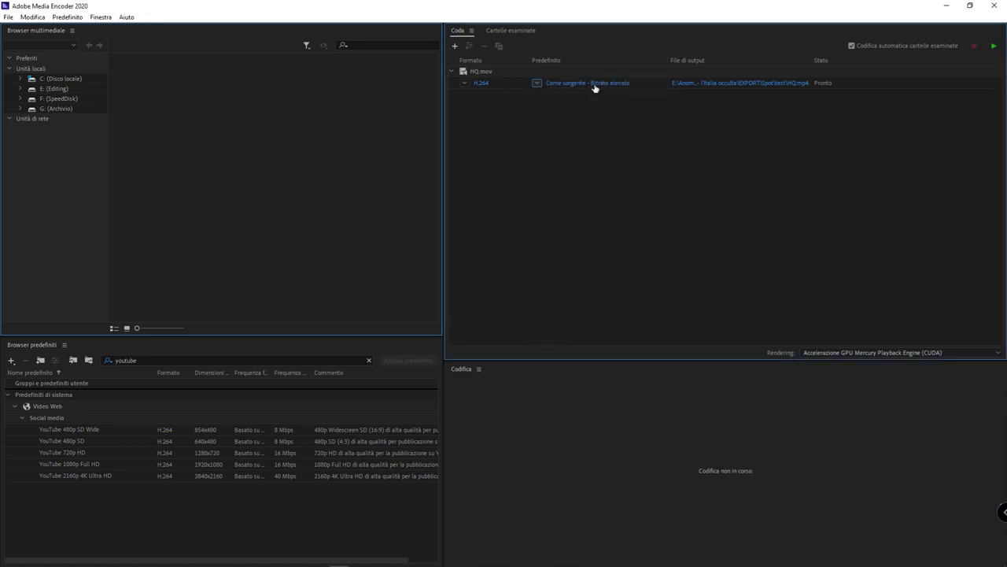
pyautogui.click(591, 76)
pyautogui.click(592, 81)
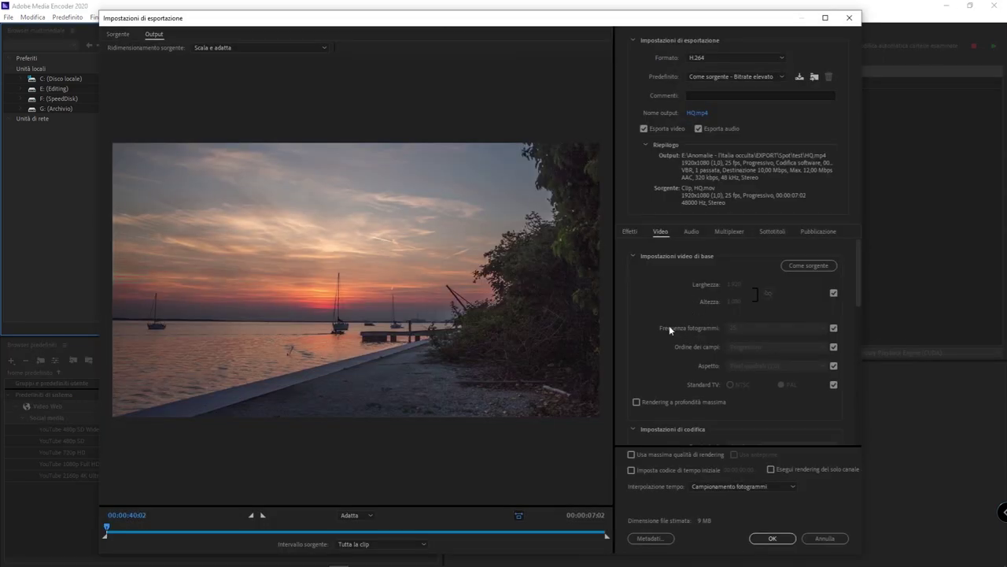
# Step: Set Codifica bitrate to CBR with a Bitrate di destinazione of 15 Mbps
pyautogui.scroll(-5, 674, 339)
pyautogui.scroll(-5, 672, 343)
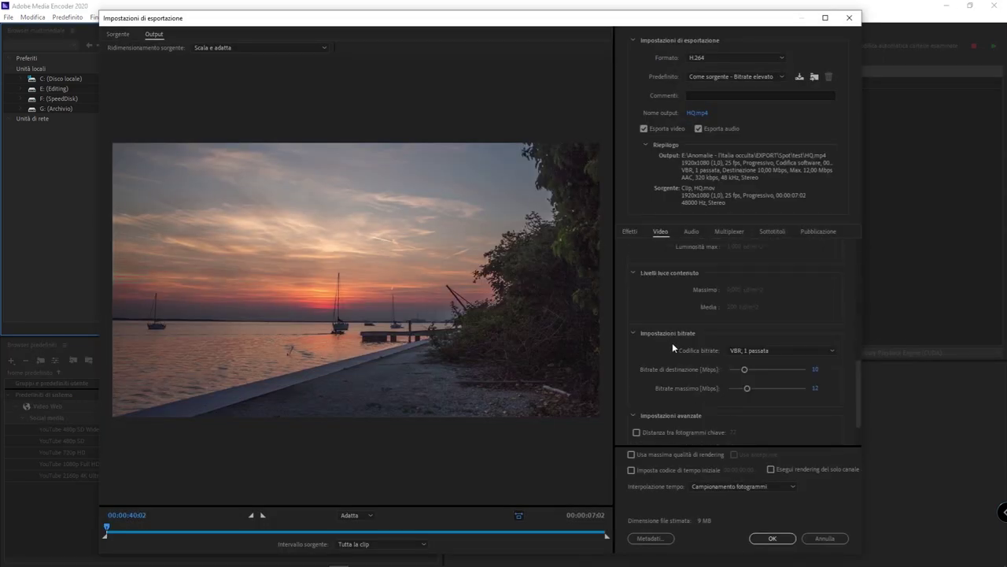
pyautogui.click(784, 350)
pyautogui.click(772, 360)
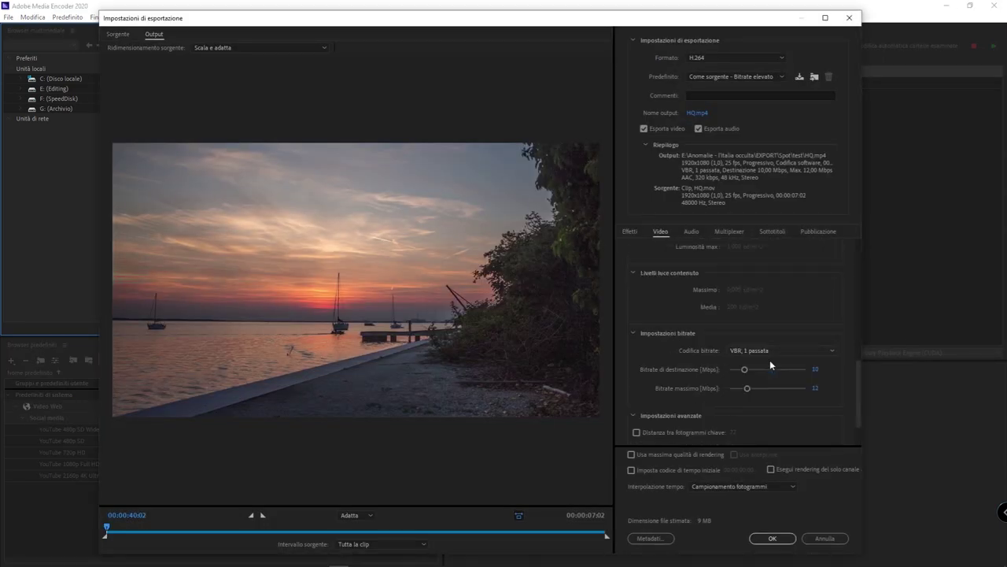
pyautogui.click(818, 370)
pyautogui.write('15')
pyautogui.press('Return')
# Step: Apply the export settings and save the HQ.mov output as nuovo_video.mp4
pyautogui.click(772, 539)
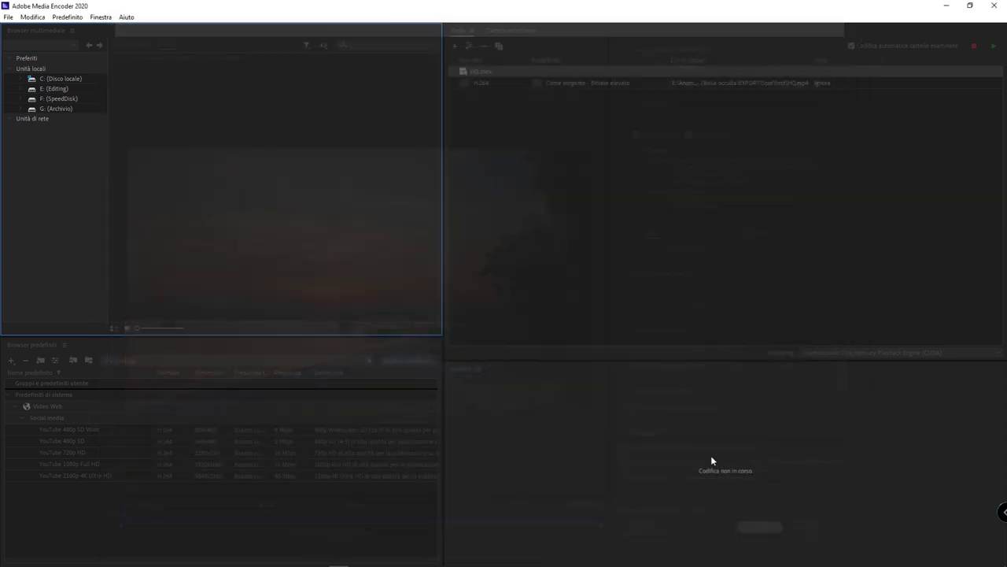
pyautogui.click(723, 84)
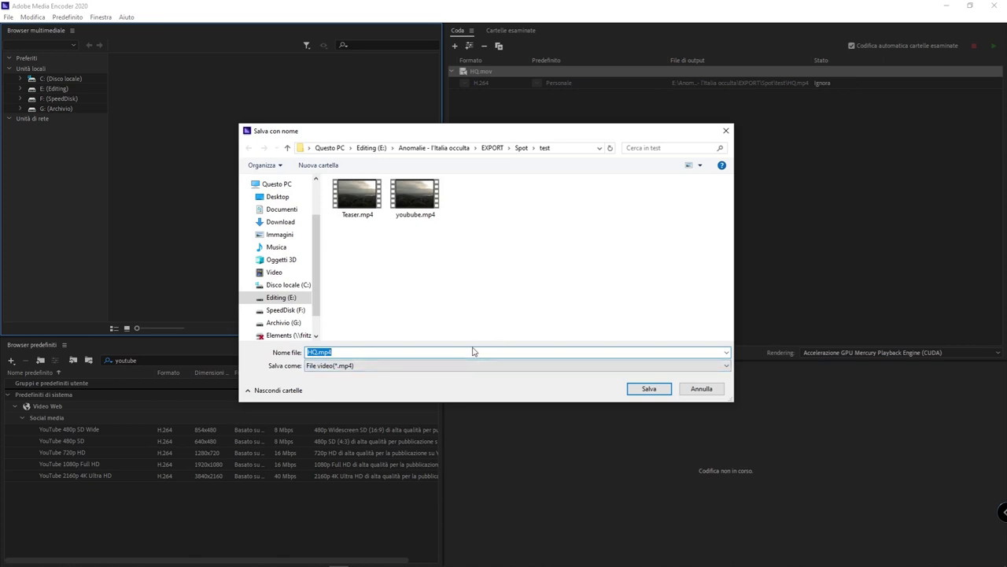
pyautogui.write('nuovo_video')
pyautogui.press('Return')
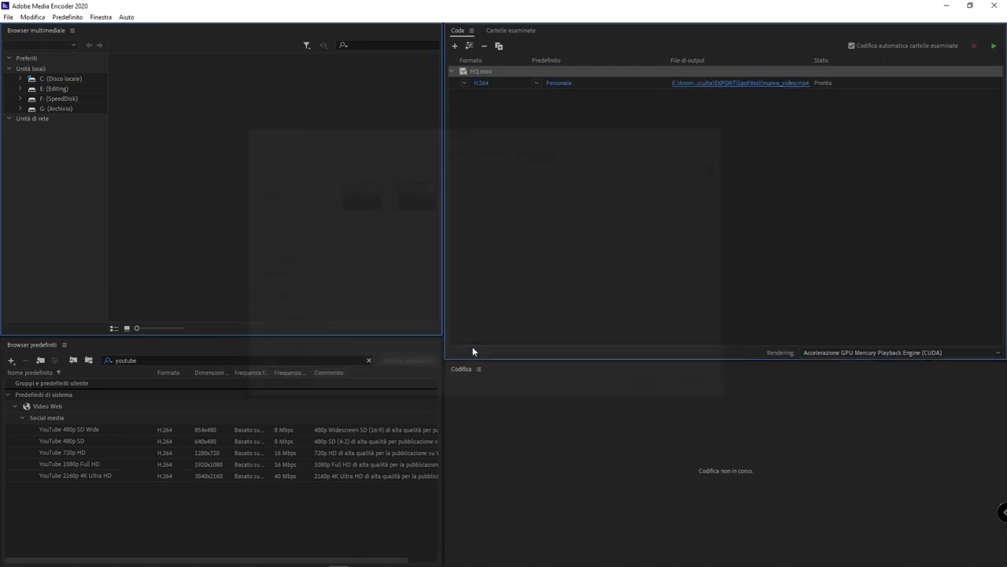
pyautogui.click(798, 146)
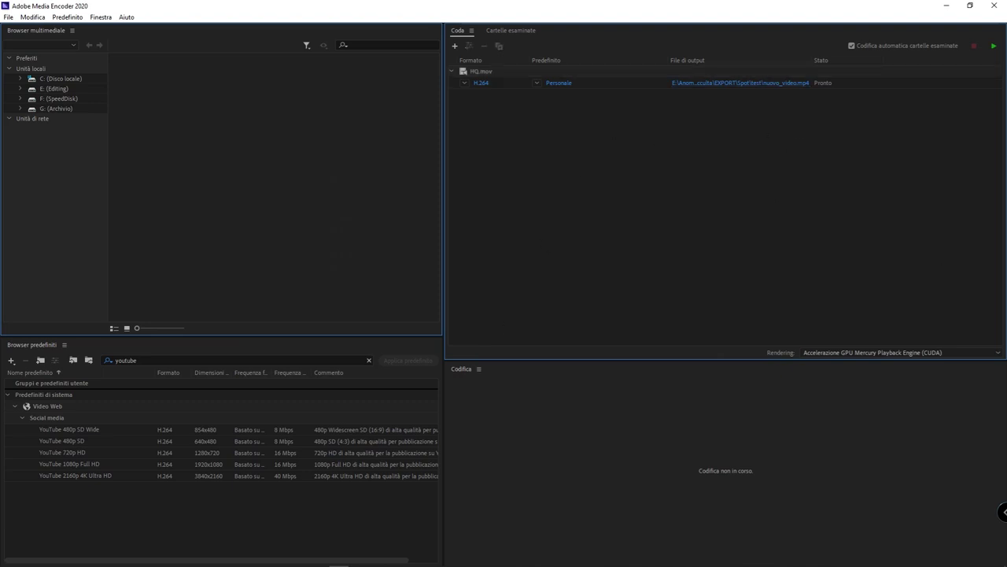
# Step: Drag Teaser.mp4 and youbube.mp4 from the test folder into the Media Encoder queue
pyautogui.hotkey('alt', 'Tab')
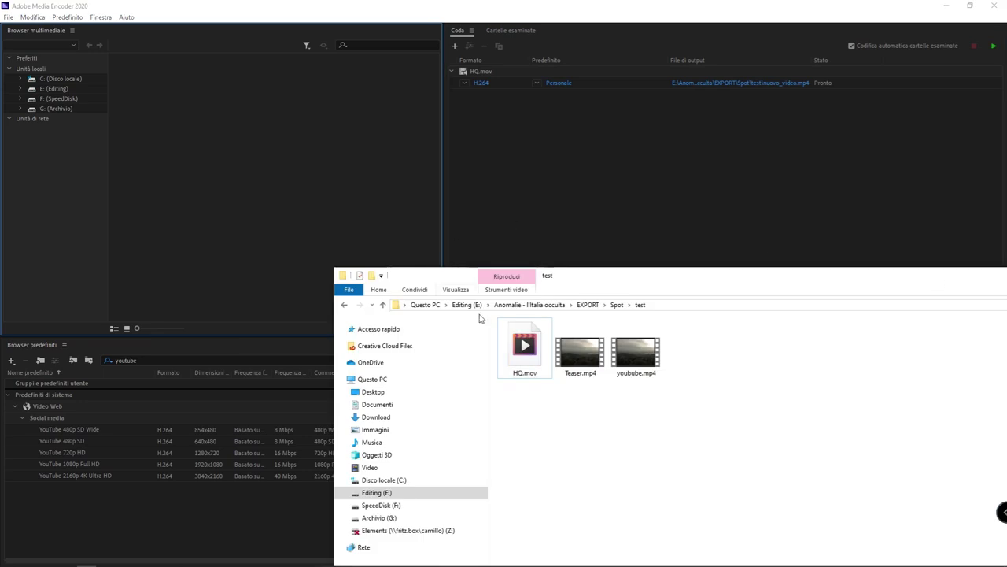
pyautogui.moveTo(681, 403)
pyautogui.mouseDown()
pyautogui.moveTo(607, 360)
pyautogui.moveTo(610, 208)
pyautogui.mouseUp()
pyautogui.click(684, 156)
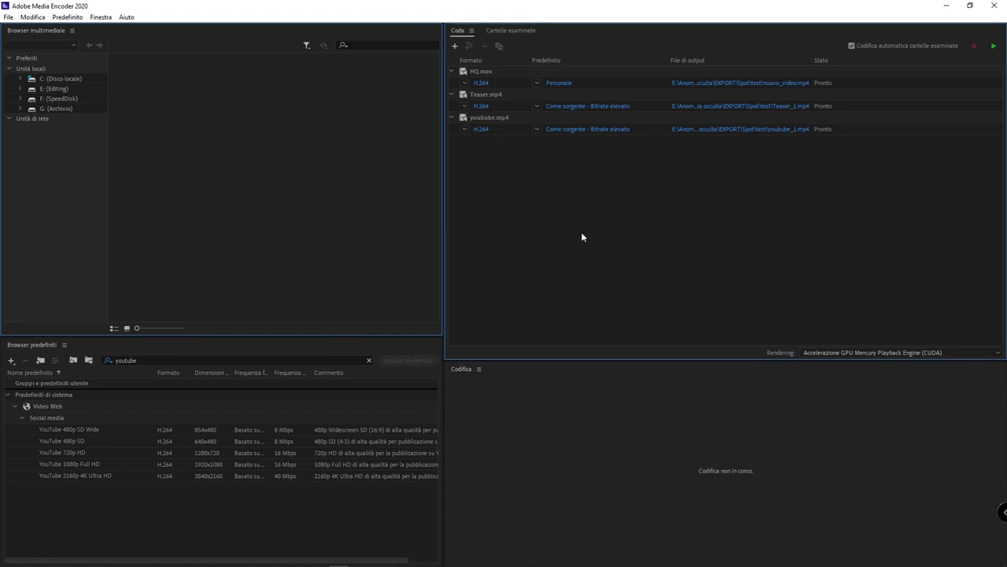
# Step: Delete the Teaser.mp4 and youbube.mp4 jobs, then run the queue to produce nuovo_video.mp4
pyautogui.moveTo(491, 98)
pyautogui.click(479, 98)
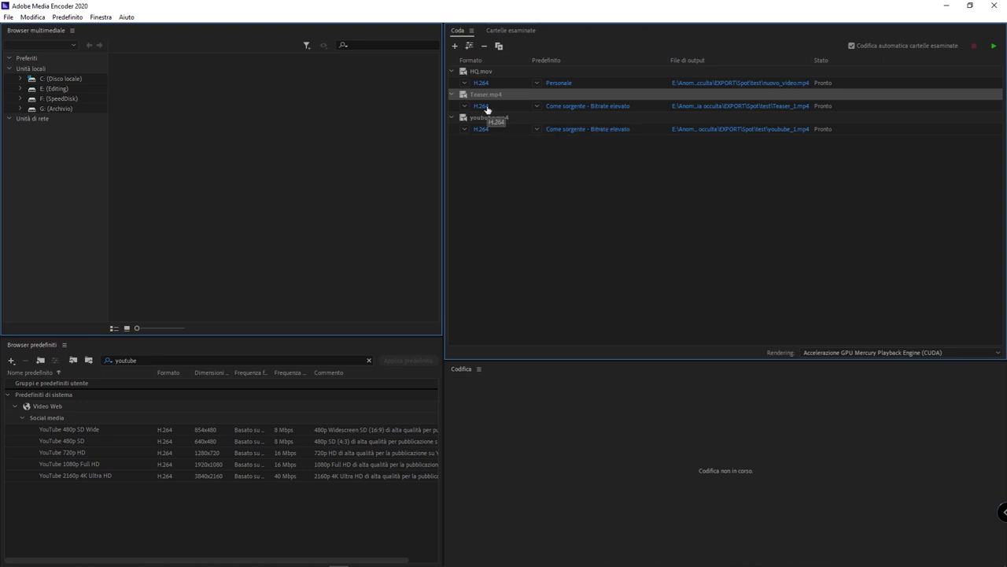
pyautogui.click(495, 117)
pyautogui.click(592, 268)
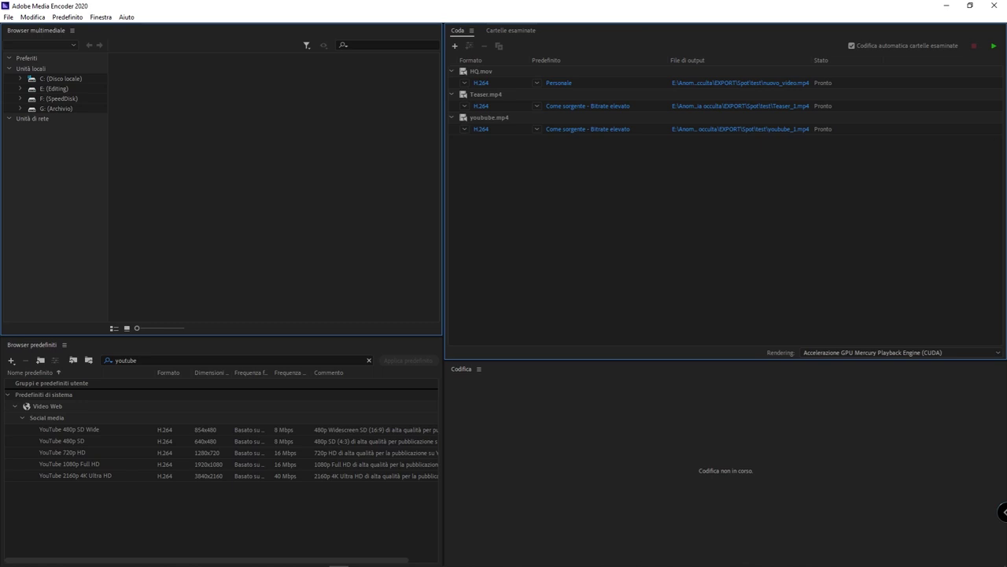
pyautogui.moveTo(682, 180); pyautogui.dragTo(615, 91)
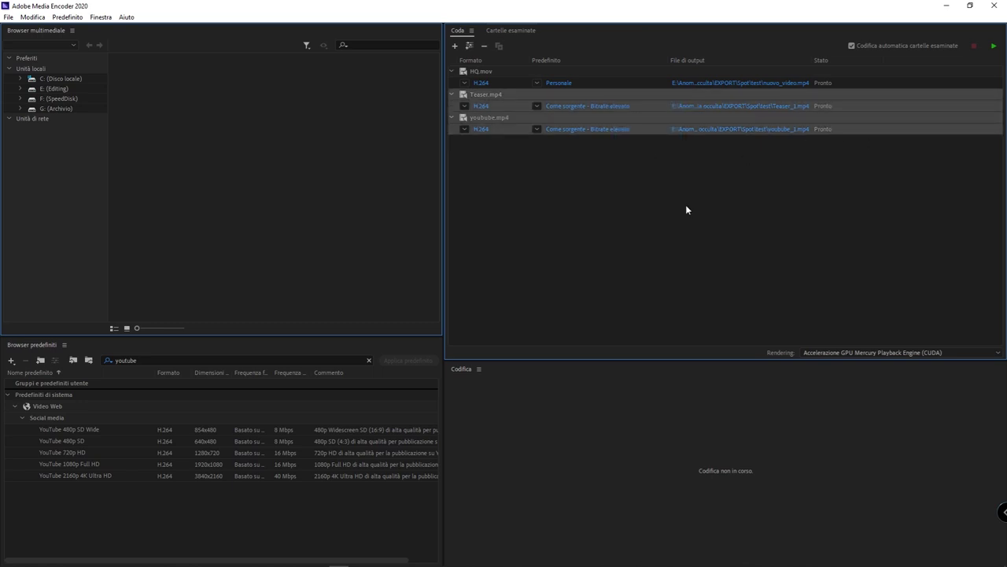
pyautogui.press('Delete')
pyautogui.click(555, 322)
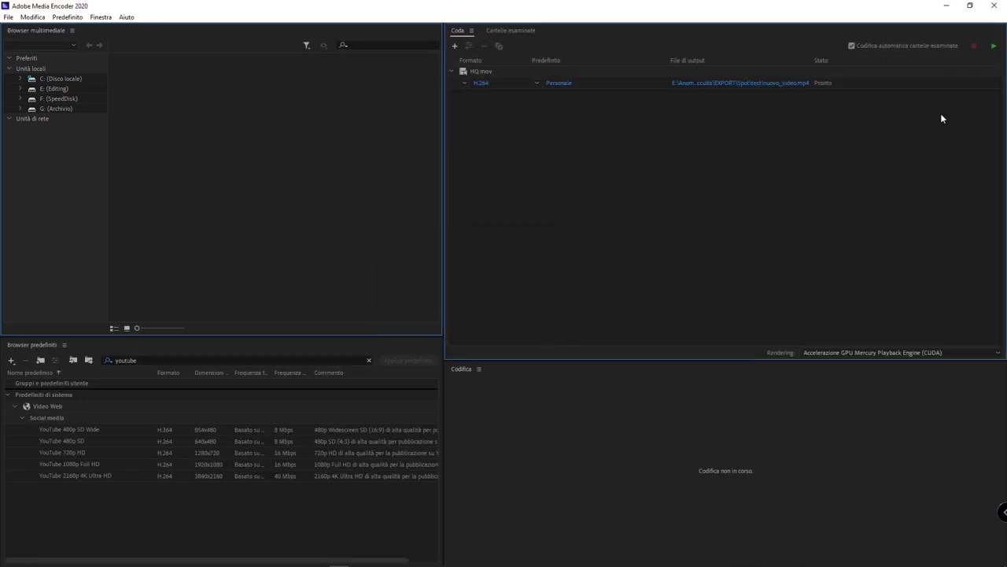
pyautogui.click(994, 49)
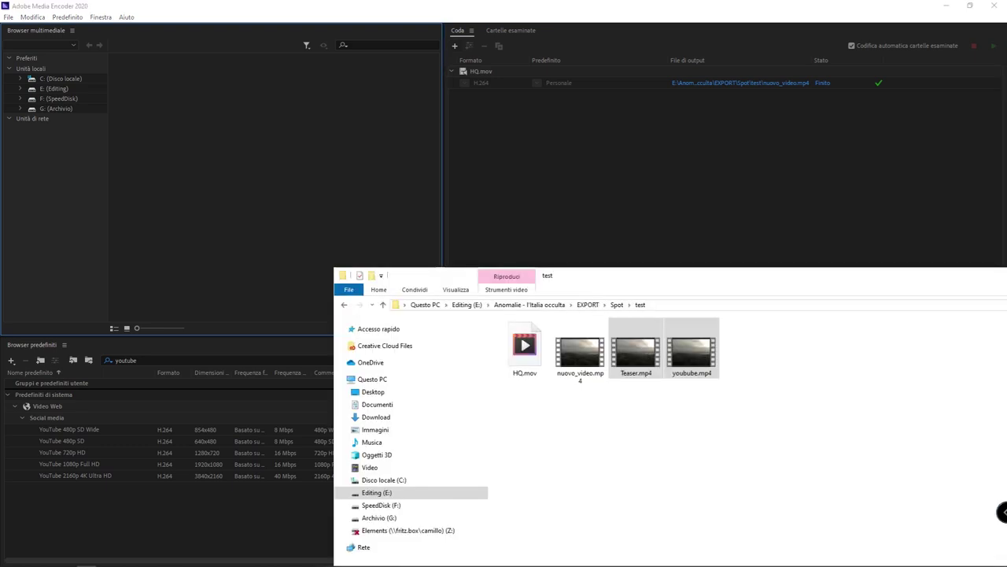
# Step: Check that nuovo_video.mp4 is in the test folder, then return to the encoding queue
pyautogui.moveTo(992, 267); pyautogui.dragTo(895, 130)
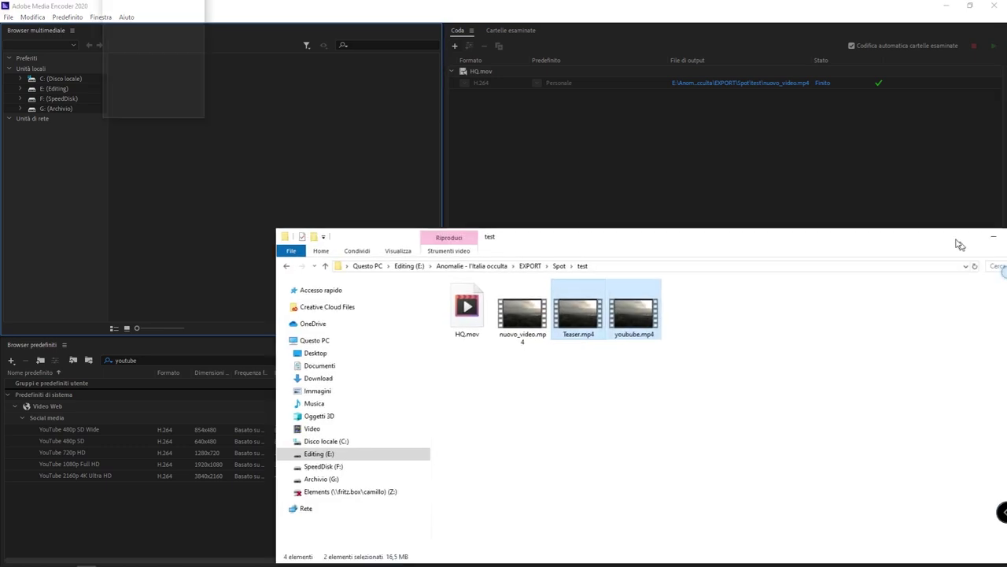
pyautogui.click(478, 215)
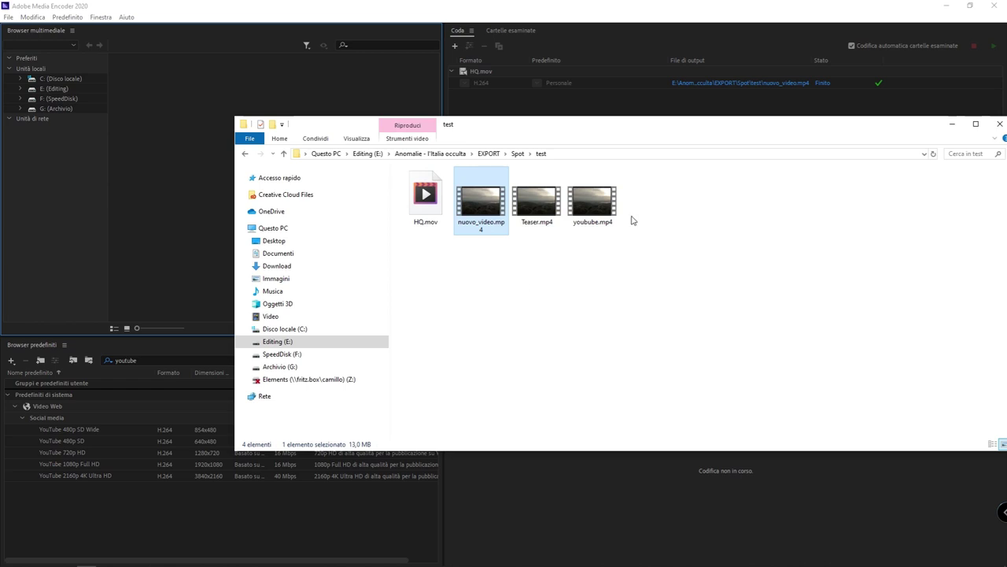
pyautogui.click(668, 103)
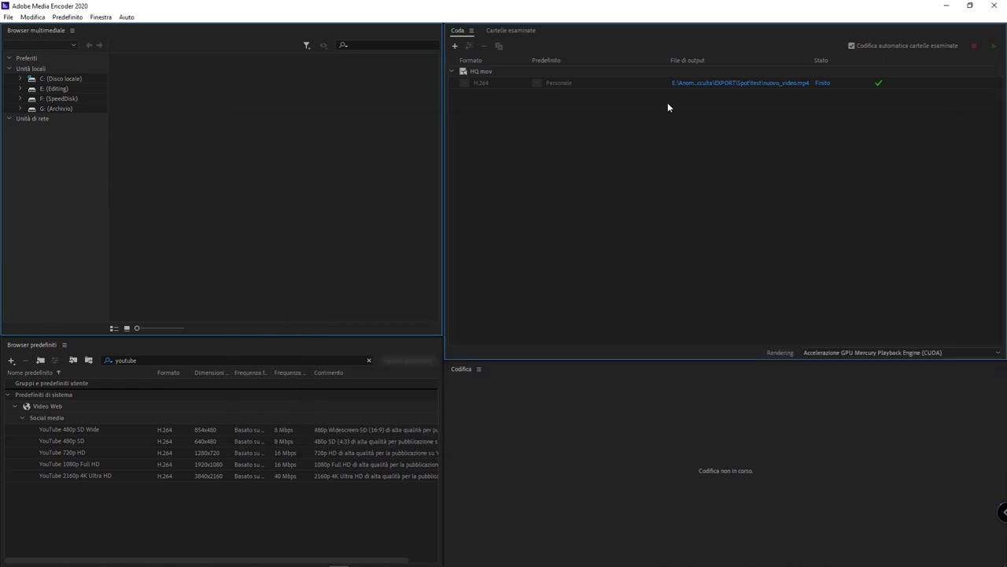
pyautogui.click(509, 72)
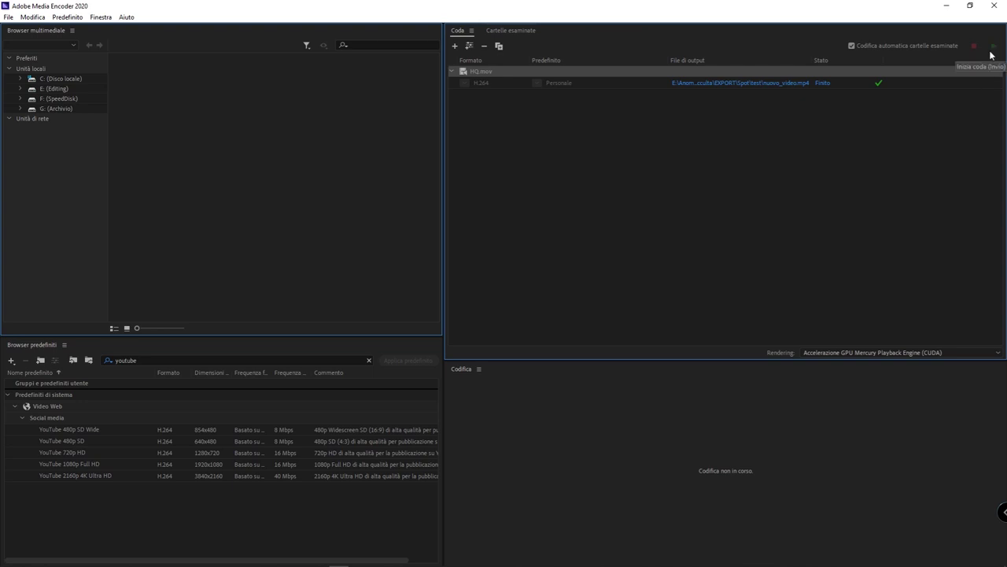
pyautogui.click(930, 110)
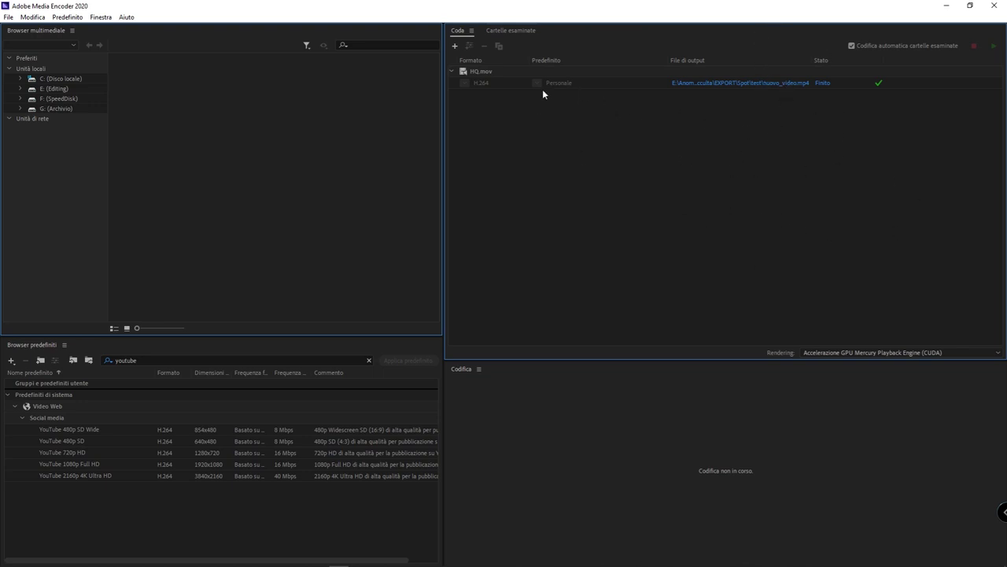
pyautogui.click(504, 70)
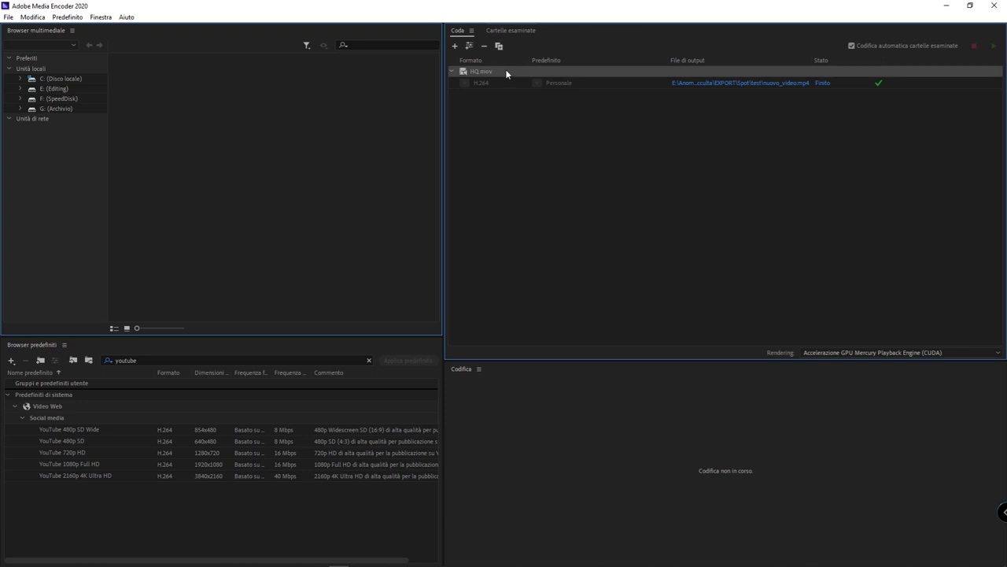
# Step: Apply Ripristina stato to the finished HQ.mov job to mark it ready again
pyautogui.rightClick(505, 70)
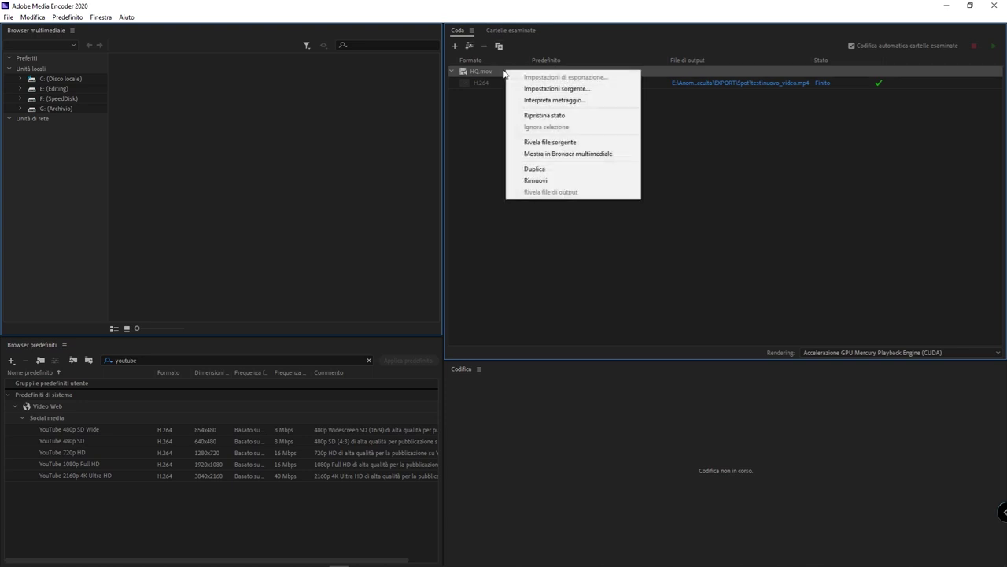
pyautogui.click(595, 115)
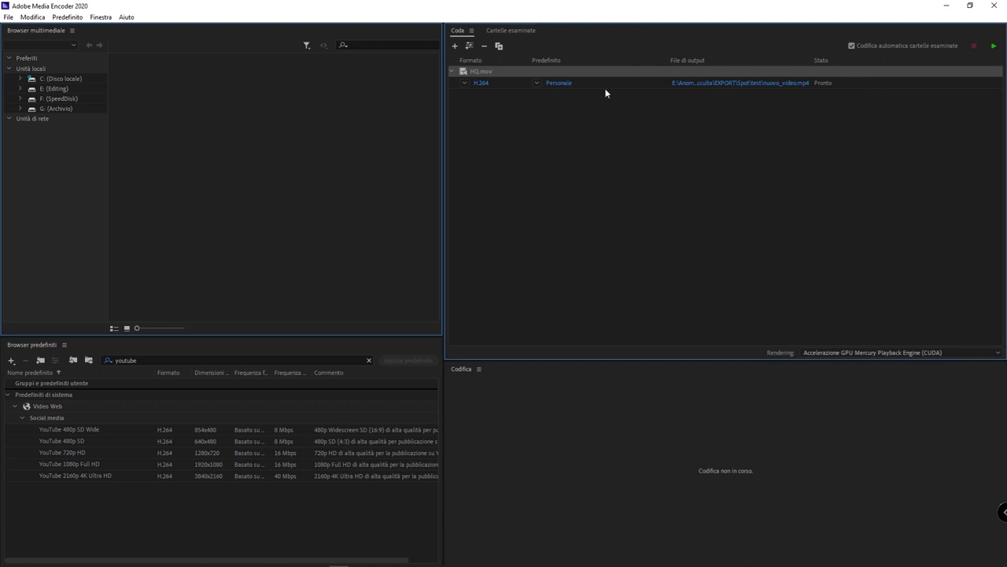
# Step: Switch the HQ.mov job to MP3, save it as nuovo_video.mp3, and start the queue
pyautogui.click(470, 83)
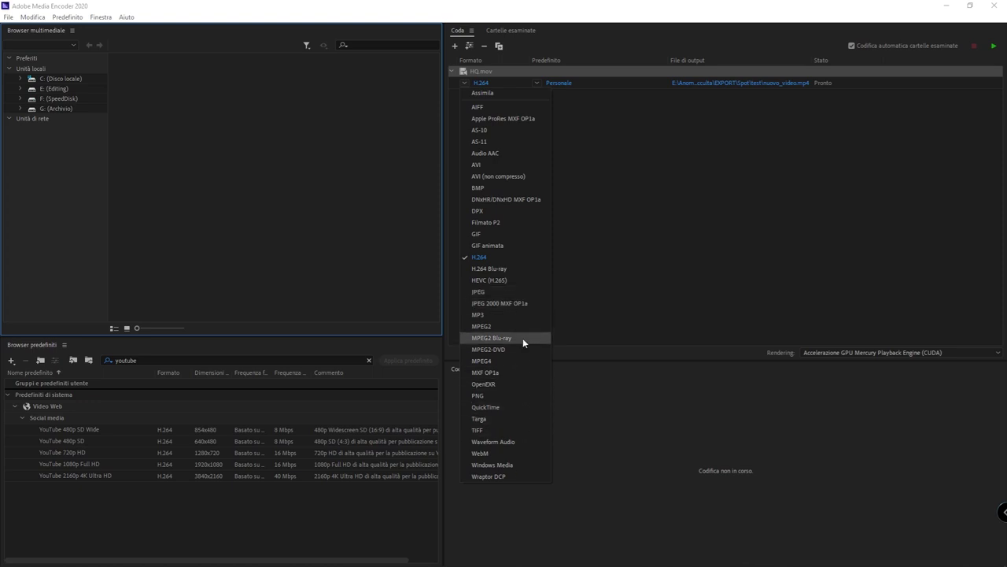
pyautogui.click(520, 312)
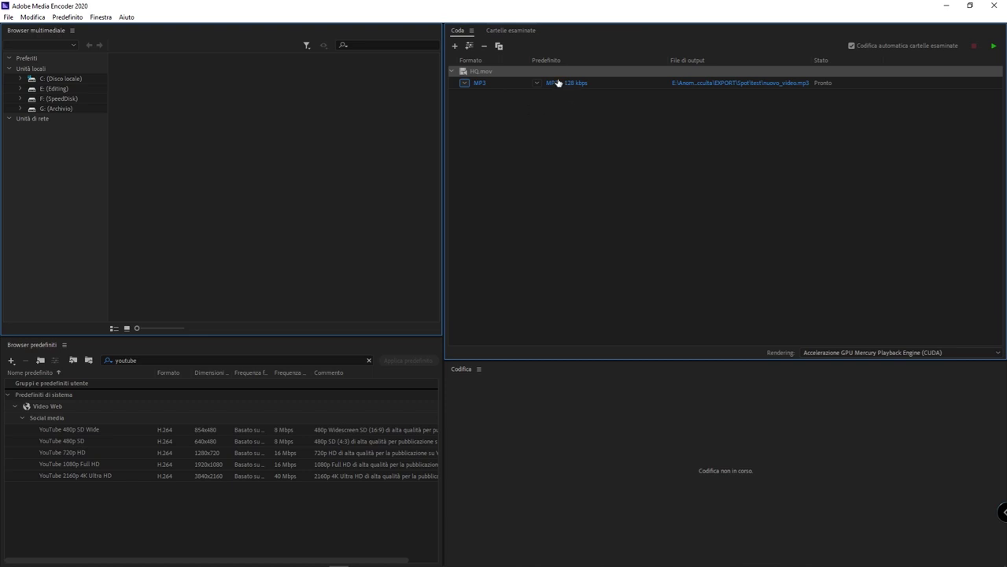
pyautogui.click(765, 85)
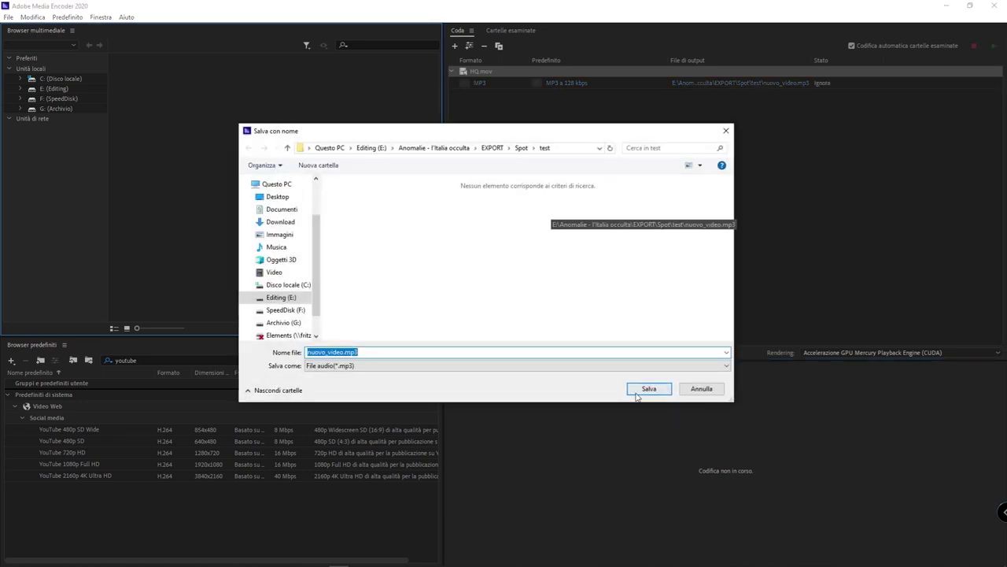
pyautogui.click(636, 395)
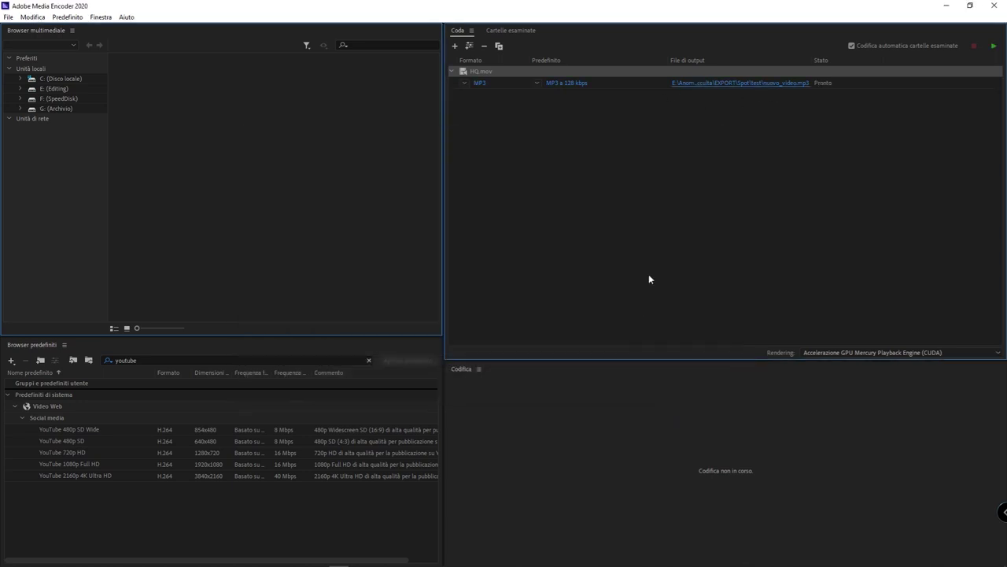
pyautogui.click(994, 46)
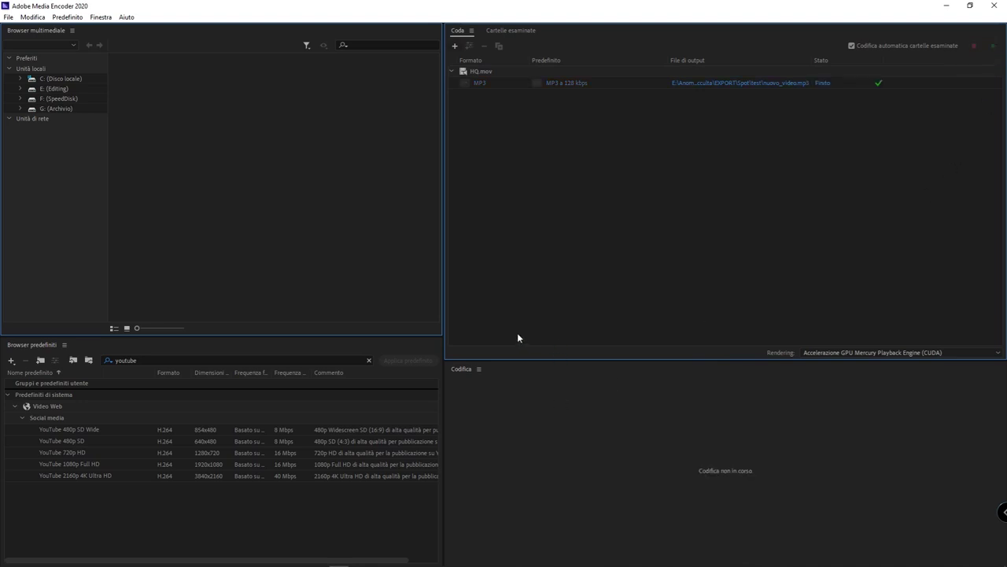
pyautogui.moveTo(78, 562)
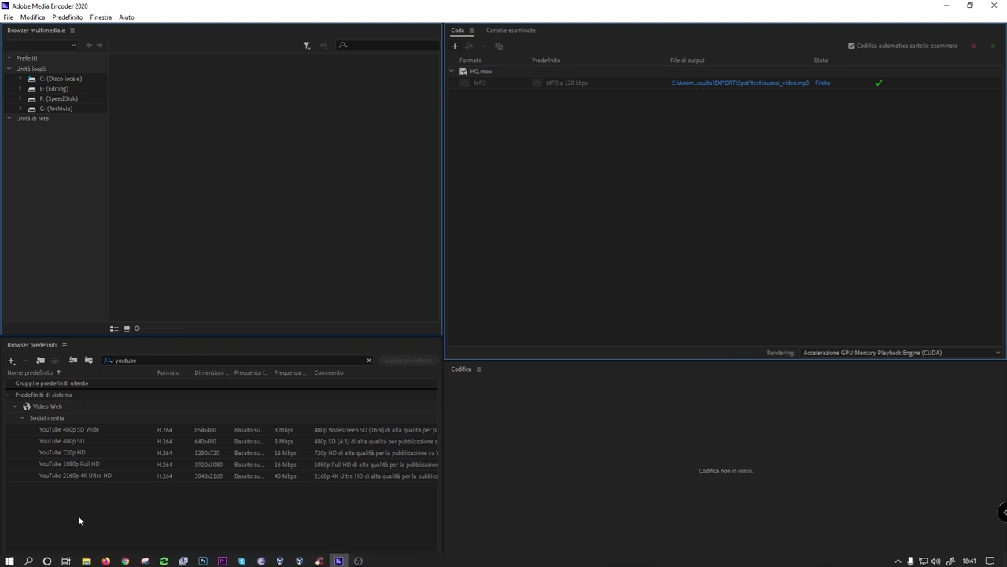
# Step: Find the 119 KB nuovo_video.mp3 in the test folder, play it, and return to Media Encoder
pyautogui.click(88, 559)
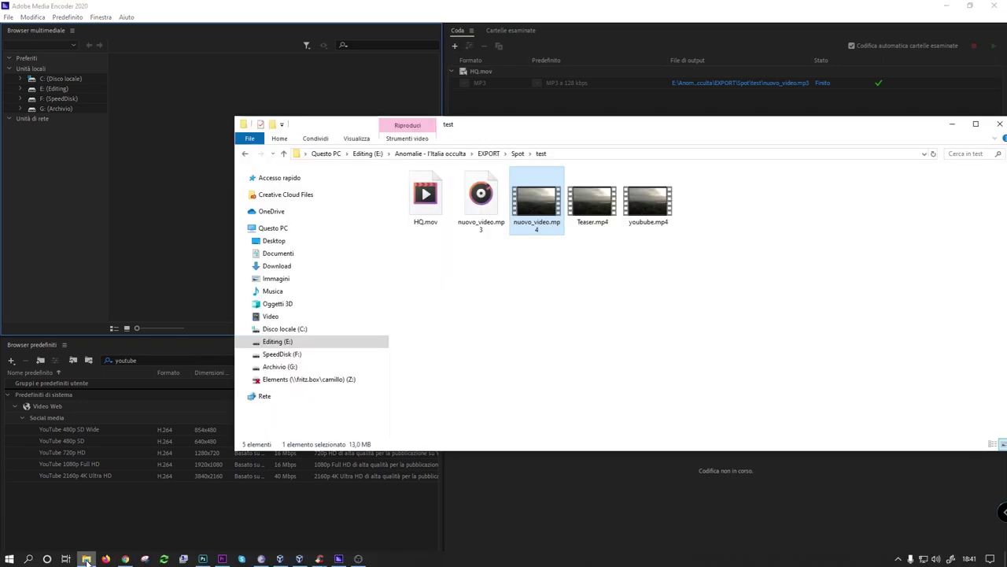
pyautogui.click(495, 214)
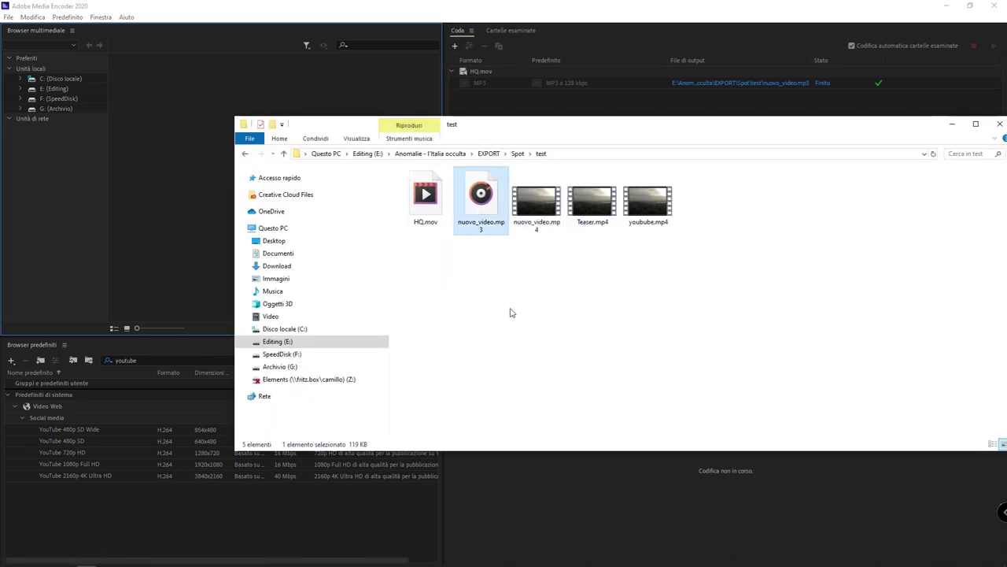
pyautogui.moveTo(488, 197)
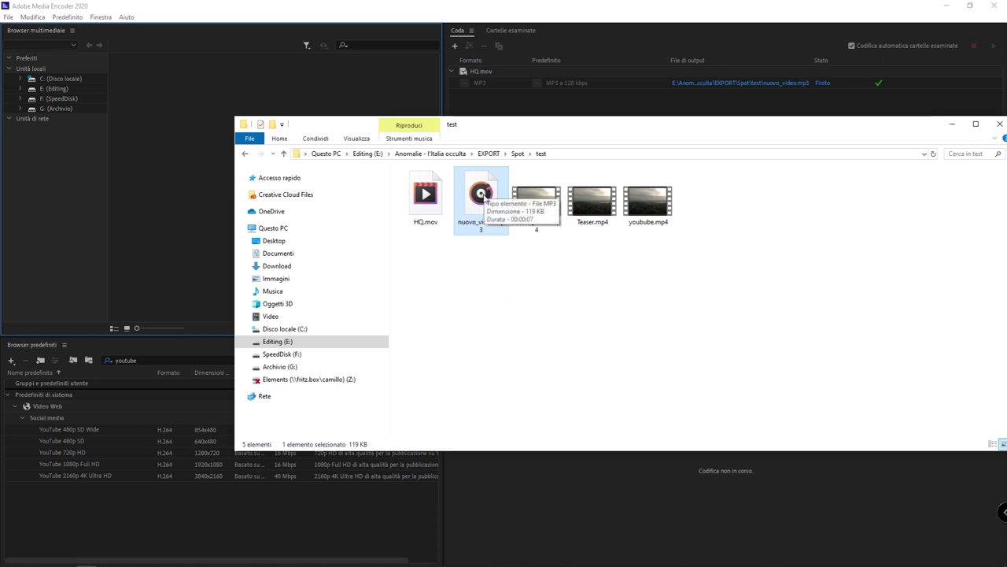
pyautogui.click(490, 266)
pyautogui.click(484, 217)
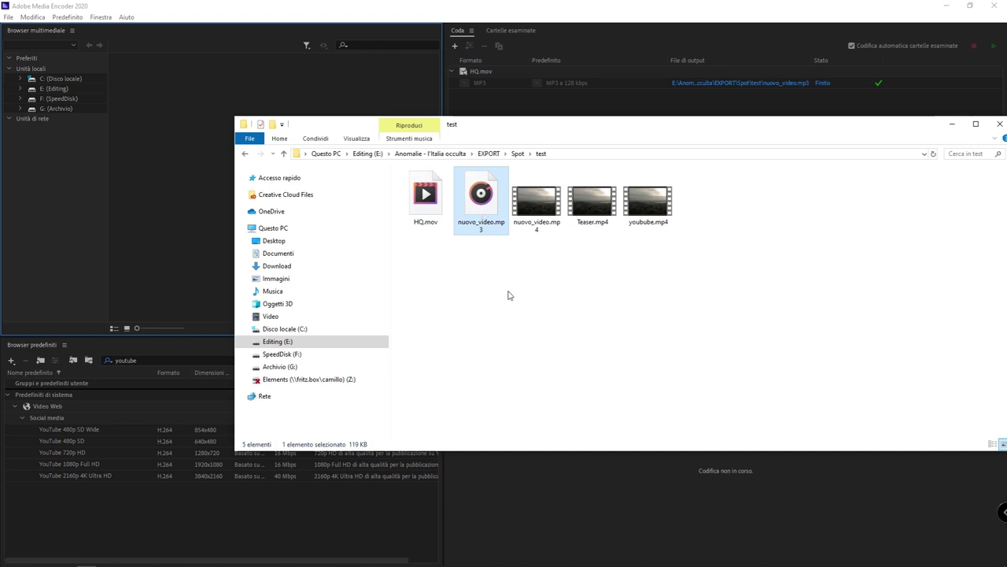
pyautogui.doubleClick(481, 193)
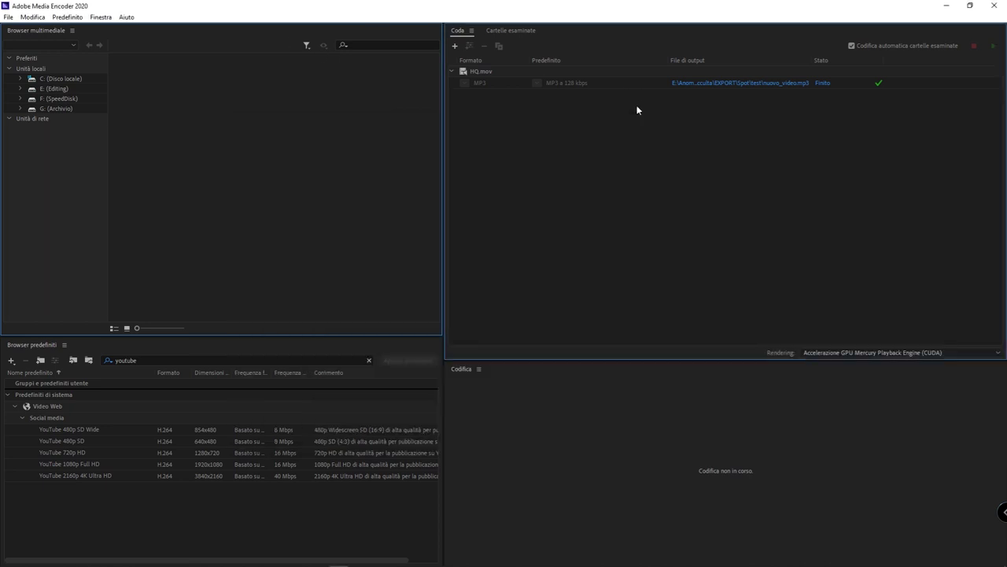
pyautogui.click(637, 109)
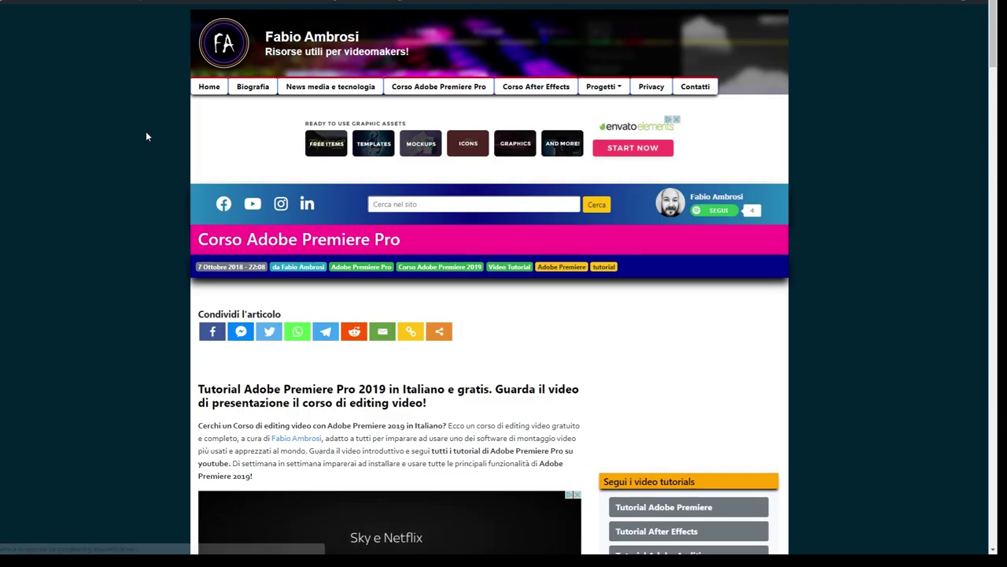
# Step: Scroll the free Premiere course page down to its numbered lessons and highlight the lesson titles
pyautogui.scroll(-2, 146, 131)
pyautogui.scroll(-3, 145, 131)
pyautogui.scroll(-6, 146, 130)
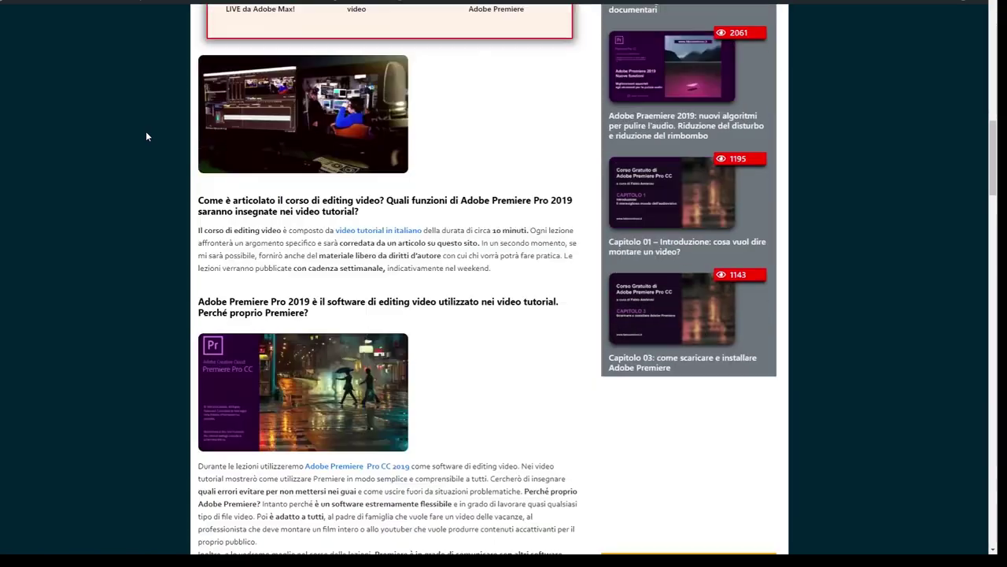
pyautogui.scroll(-5, 146, 131)
pyautogui.scroll(-5, 146, 131)
pyautogui.scroll(-5, 146, 132)
pyautogui.scroll(-1, 146, 131)
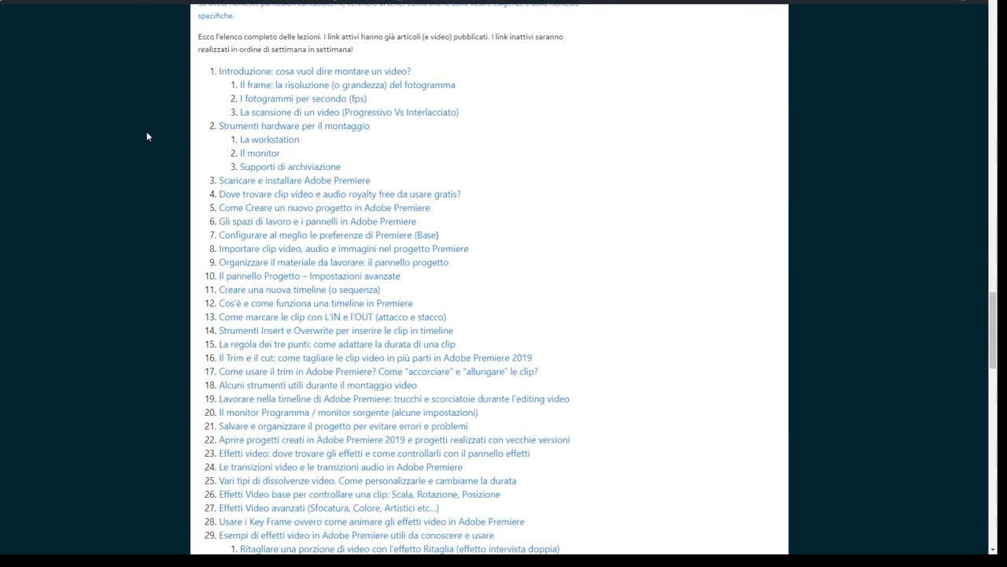
pyautogui.moveTo(209, 71)
pyautogui.mouseDown()
pyautogui.moveTo(280, 213)
pyautogui.moveTo(322, 265)
pyautogui.mouseUp()
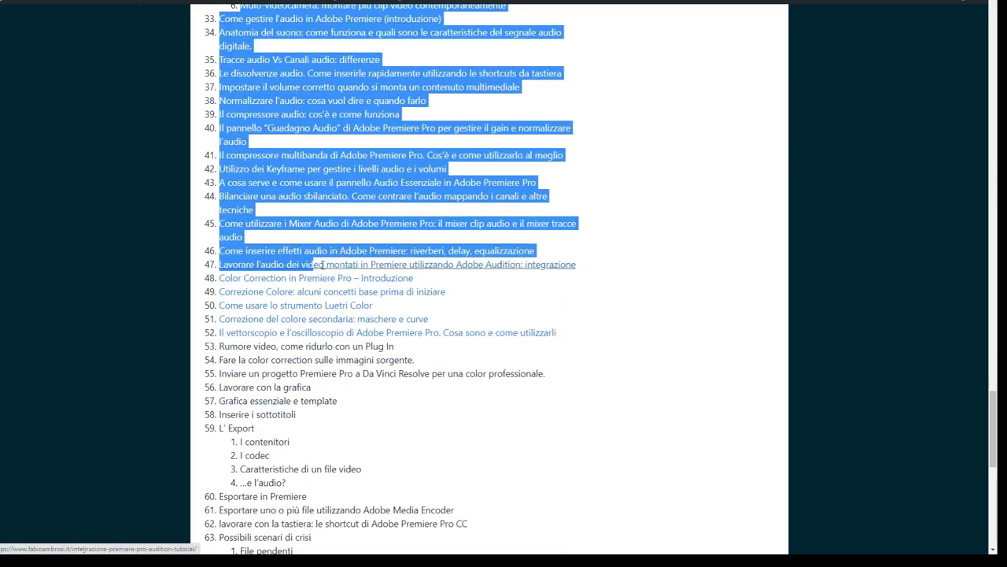
pyautogui.moveTo(322, 265); pyautogui.dragTo(370, 378)
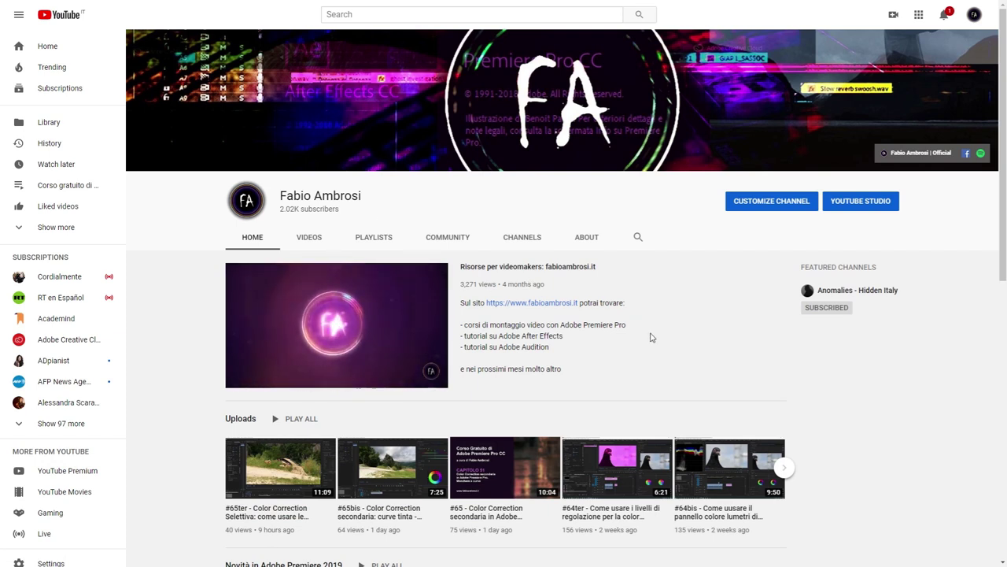
# Step: Show the channel's VIDEOS tab and scroll through the grid of uploads
pyautogui.click(305, 243)
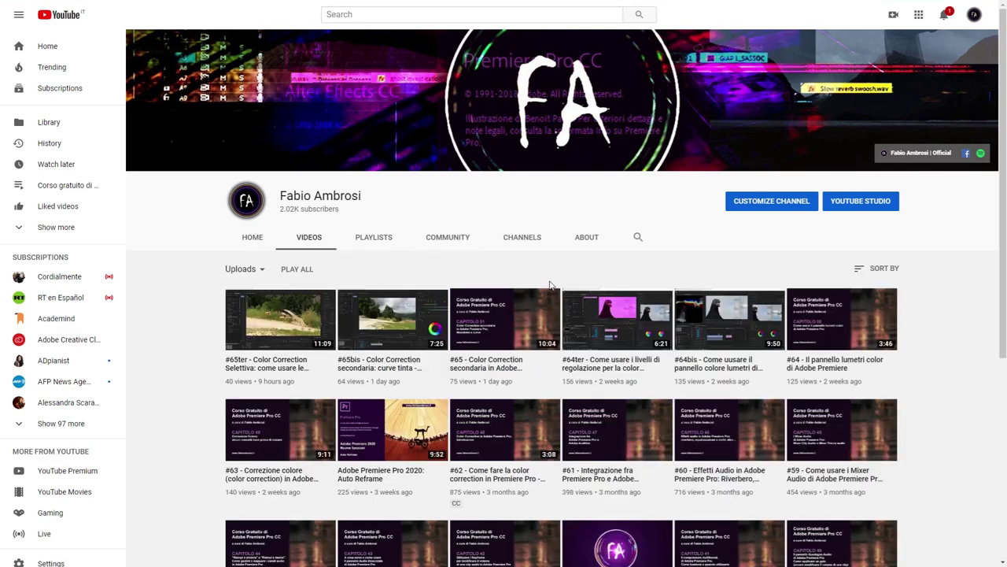
pyautogui.scroll(-3, 552, 295)
pyautogui.scroll(4, 549, 290)
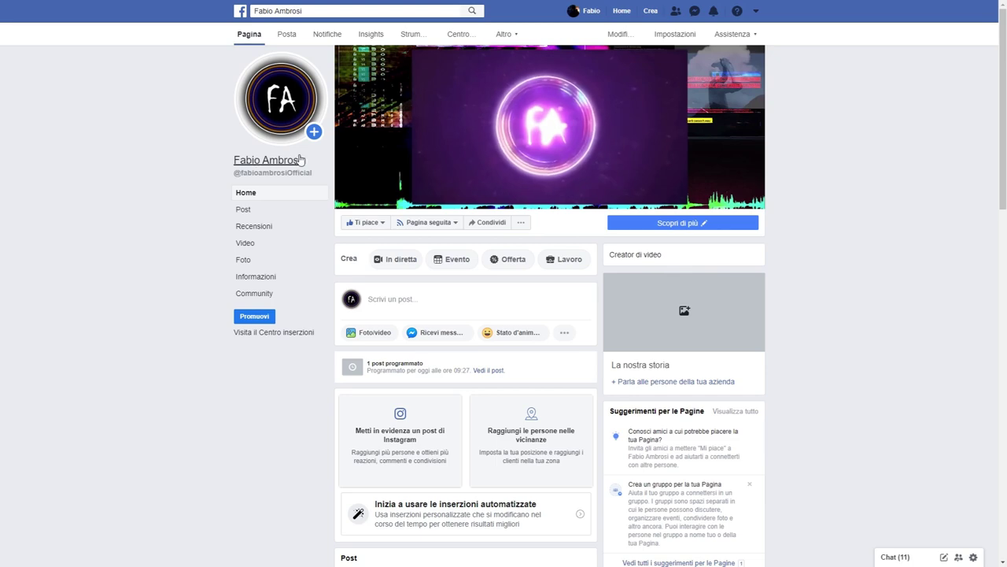
# Step: Scroll past the Feedback, Video and Foto sections down to the Premiere Pro colour-correction post
pyautogui.scroll(-4, 210, 172)
pyautogui.scroll(-4, 210, 171)
pyautogui.scroll(-3, 210, 171)
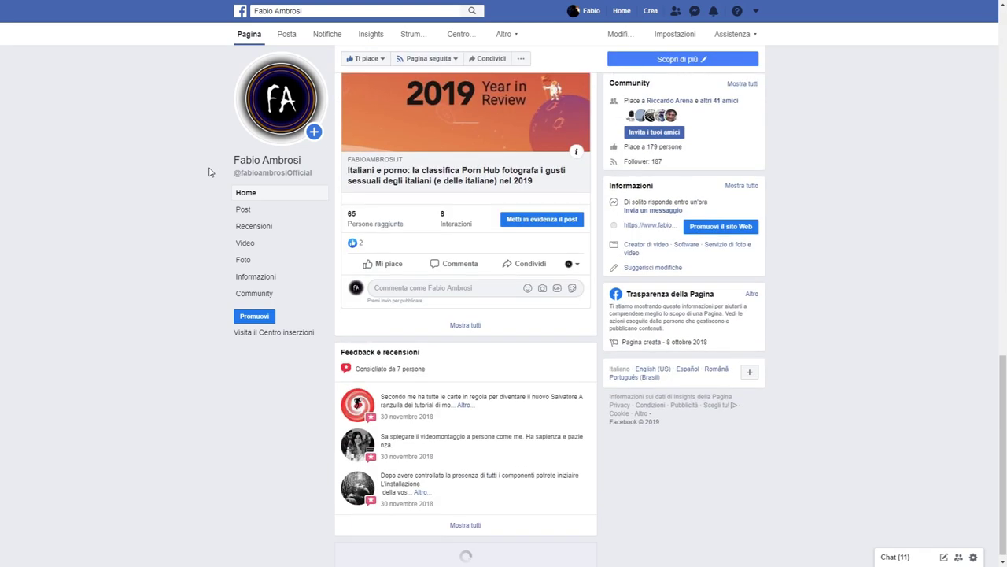
pyautogui.scroll(-4, 528, 293)
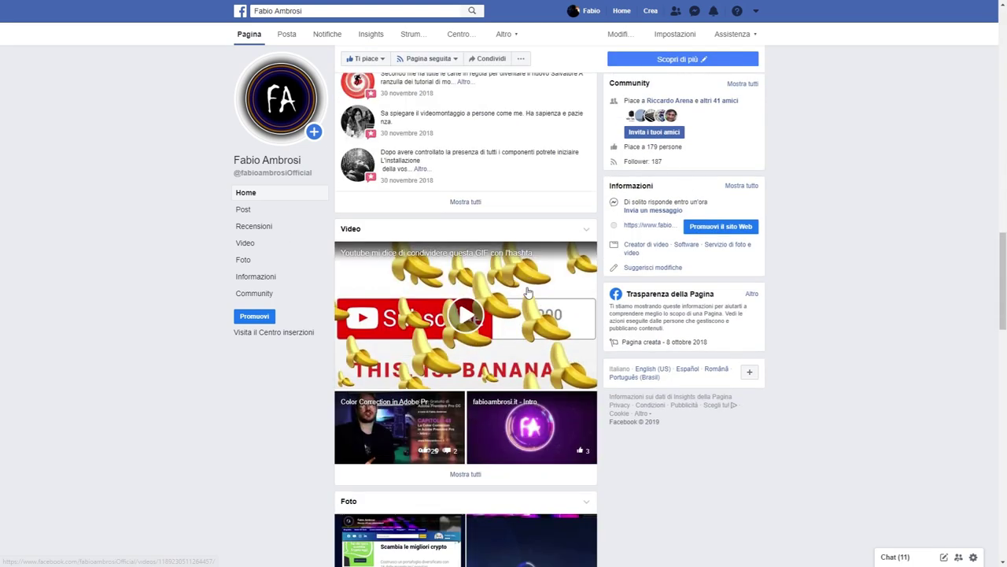
pyautogui.scroll(-2, 528, 293)
pyautogui.scroll(-3, 528, 293)
pyautogui.scroll(-4, 440, 281)
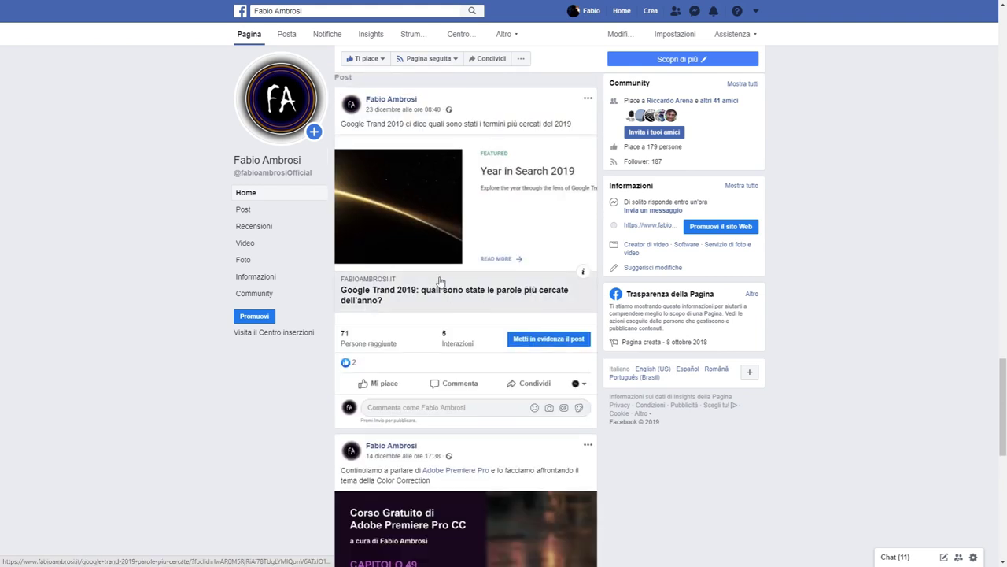
pyautogui.scroll(-5, 440, 281)
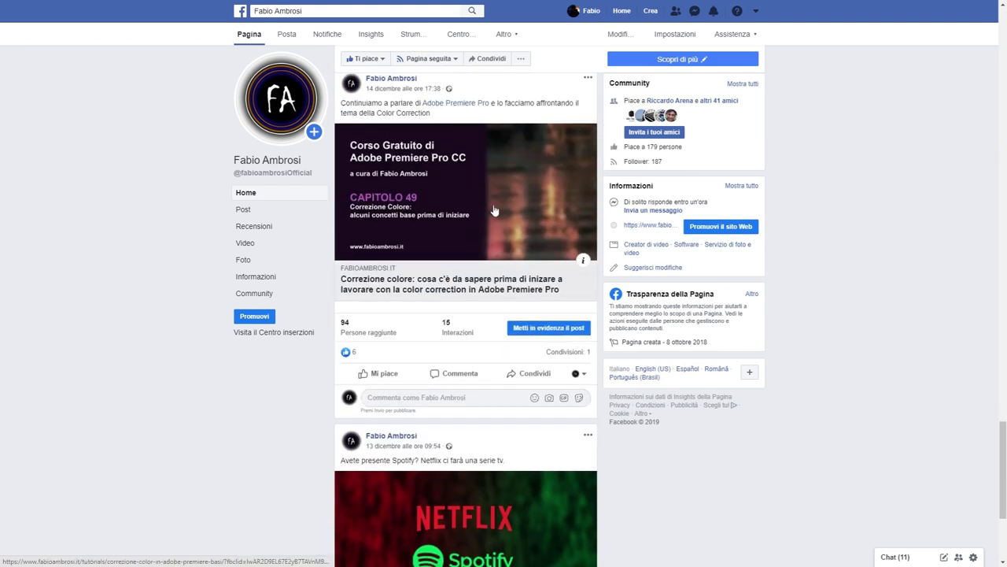